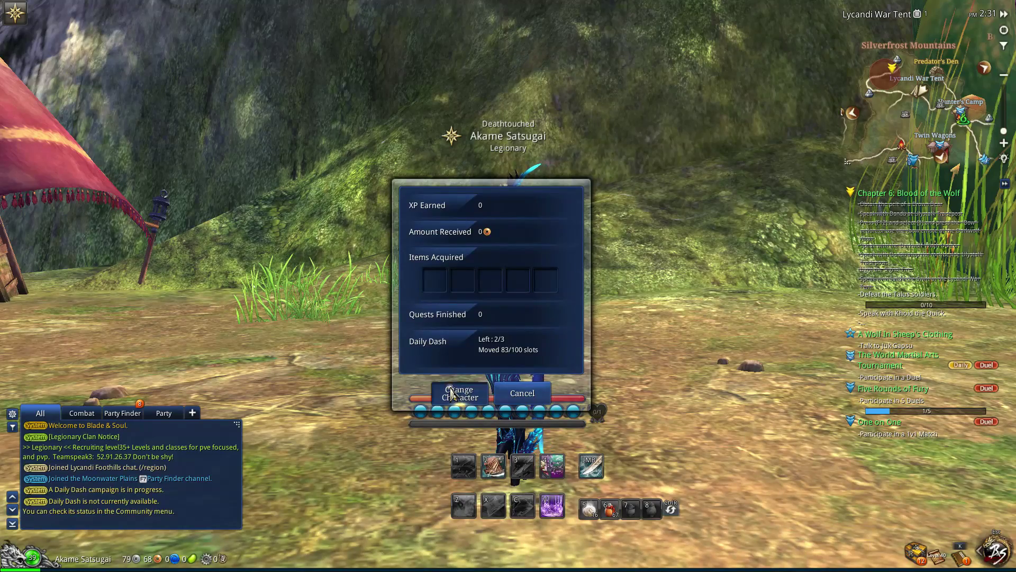
Log in as the level 1 Destroyer, skip the opening dialogue and show its Character Info
click(452, 395)
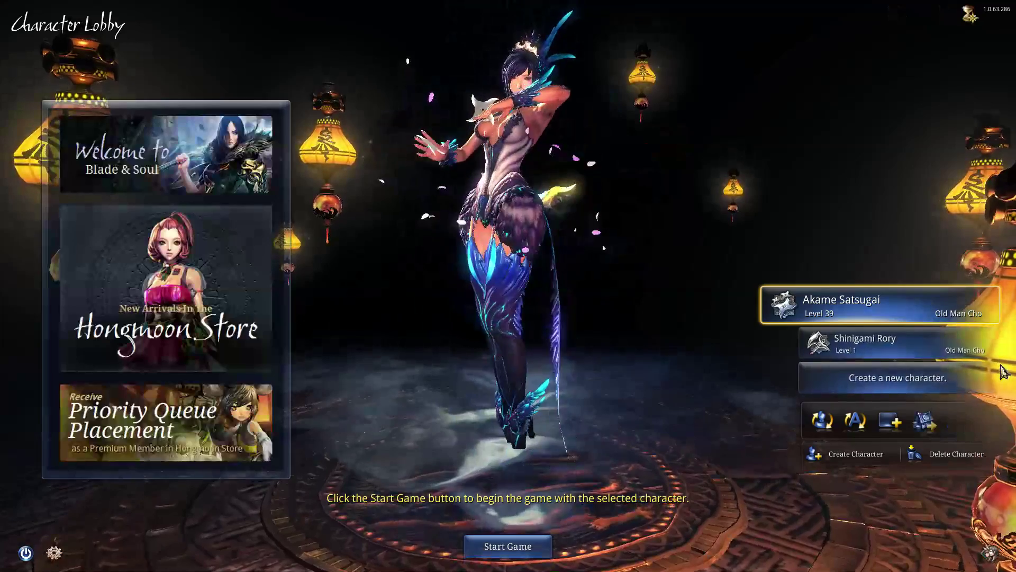
click(975, 342)
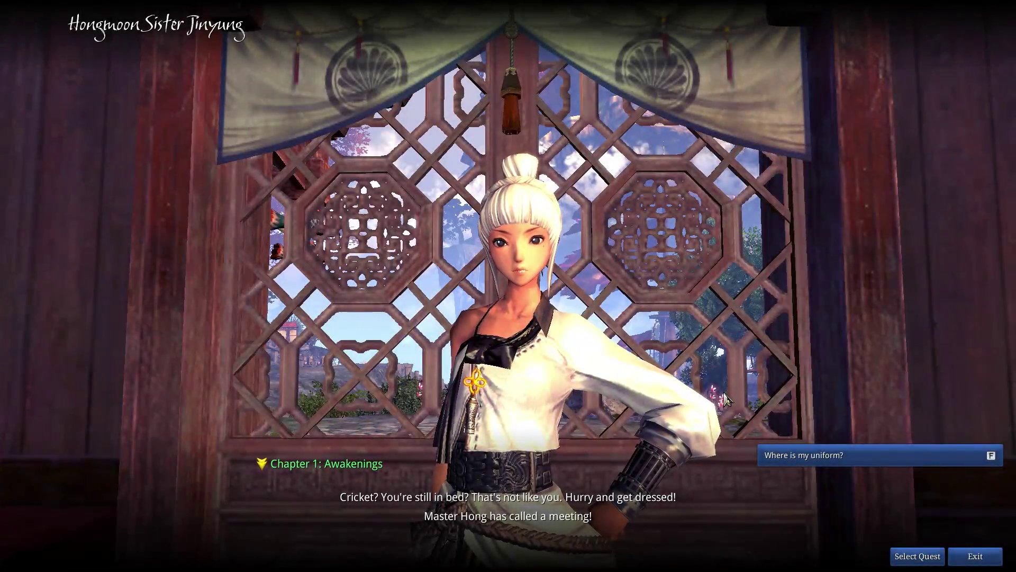
key(Escape)
key(Escape)
key(p)
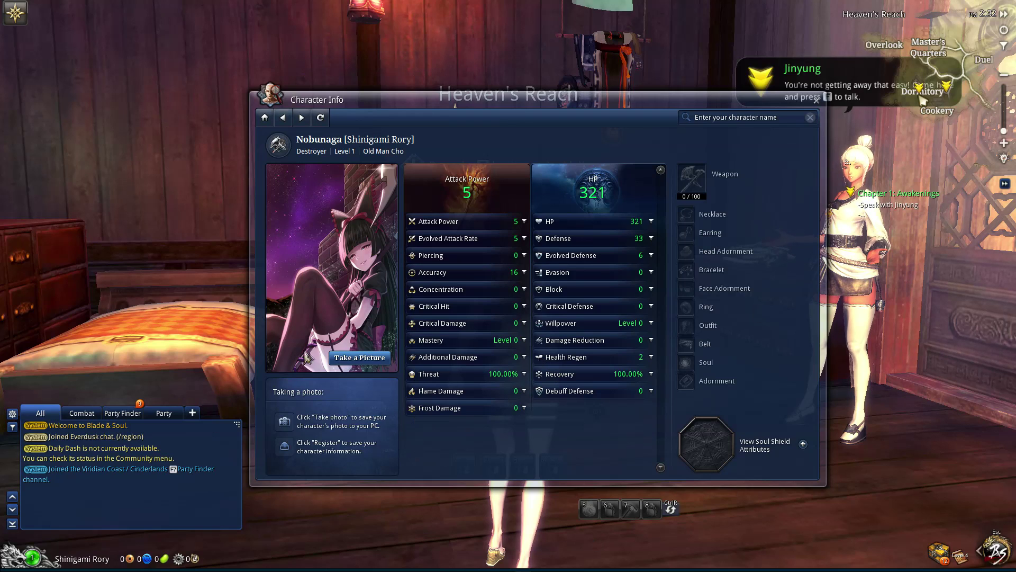
Capture a new character portrait from the photo gallery and close the gallery
click(381, 361)
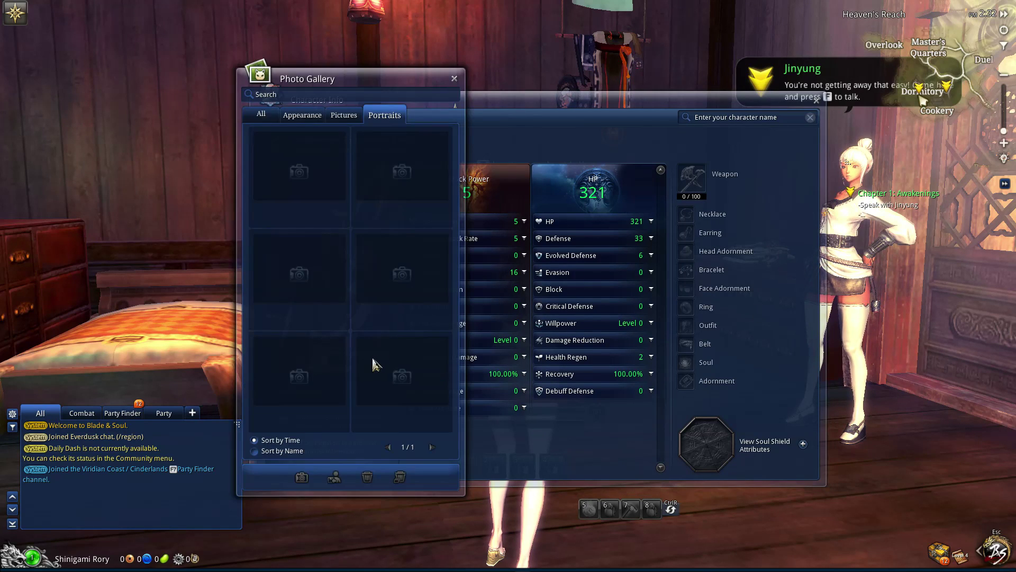
click(311, 482)
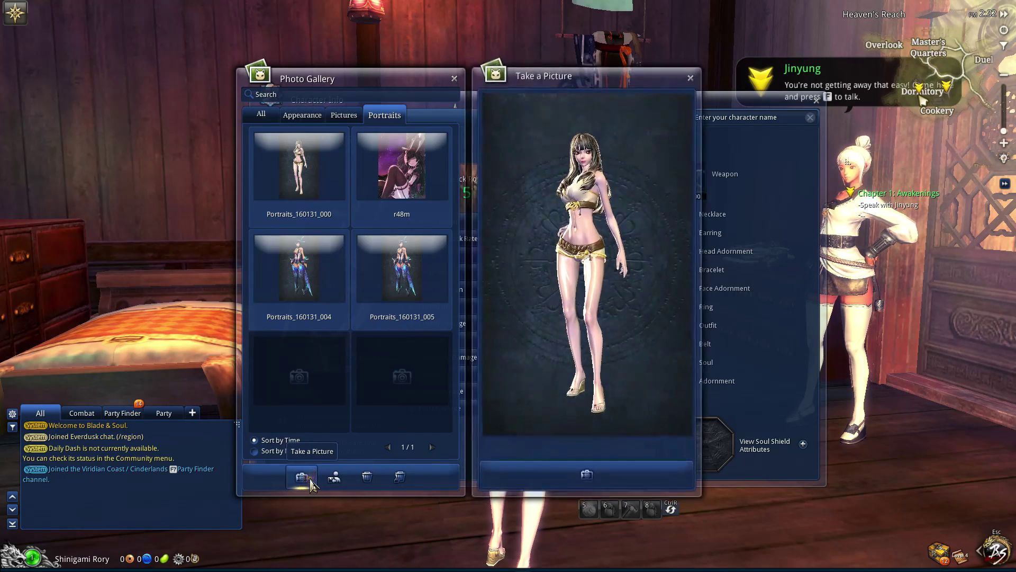
click(588, 472)
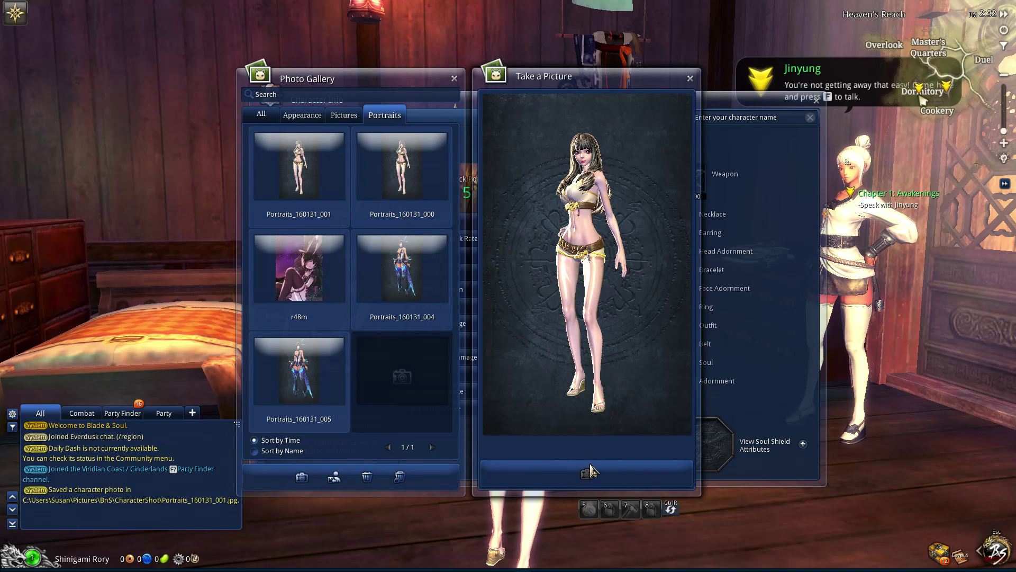
click(690, 78)
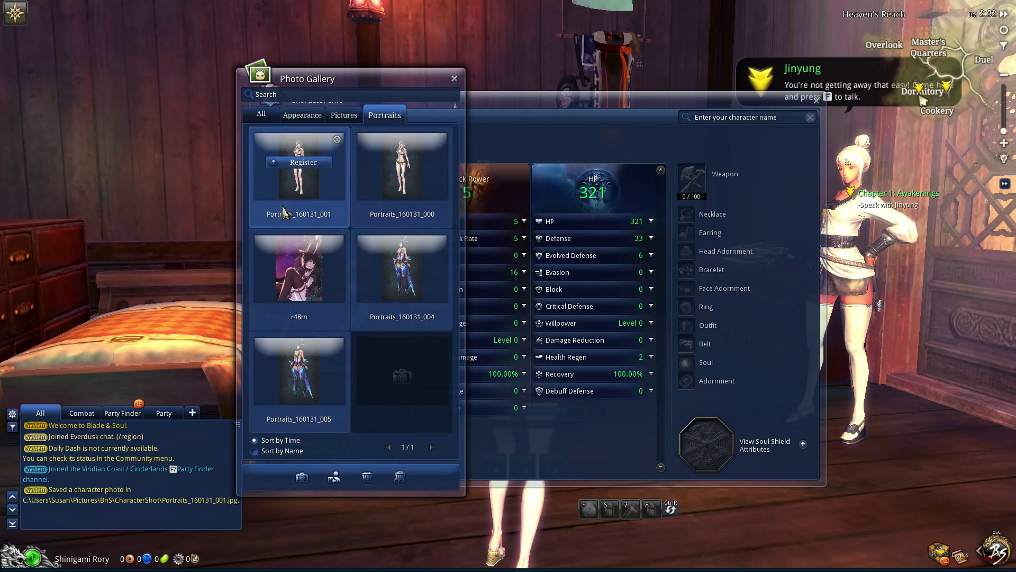
click(318, 161)
key(alt+Tab)
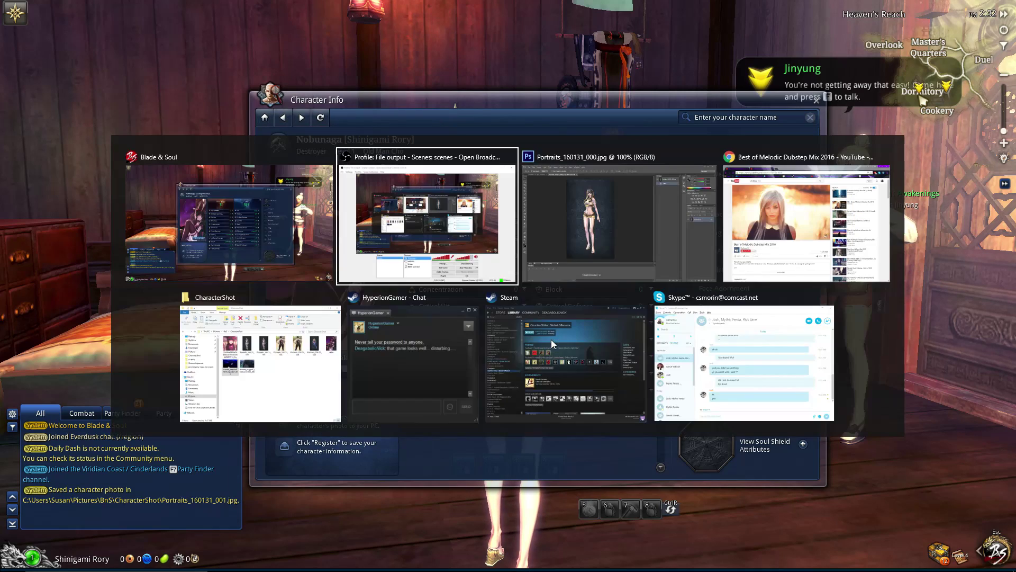
In Photoshop, close the old portrait and the untitled document
key(alt+Tab)
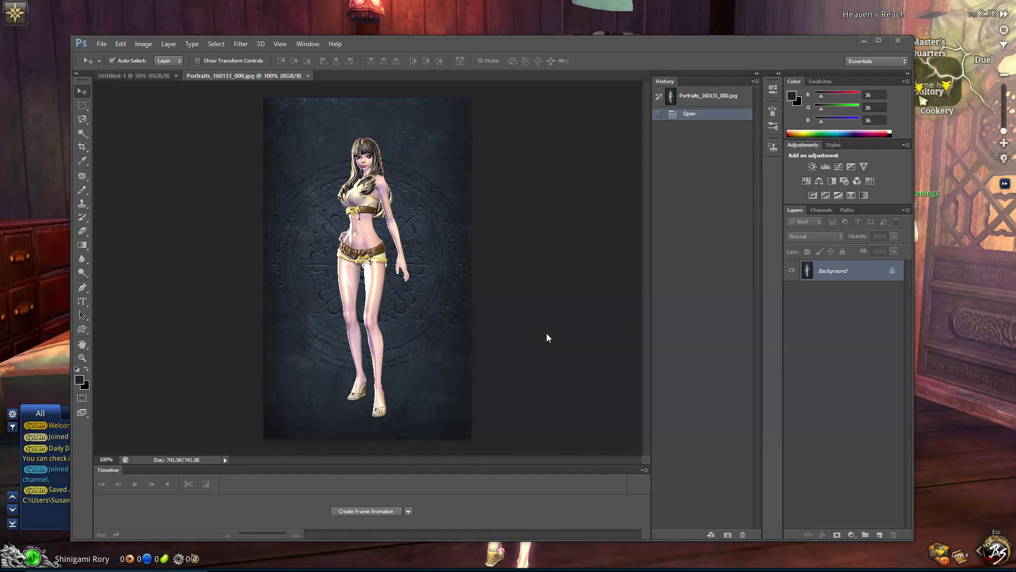
click(308, 76)
click(177, 76)
Open Portraits_160131_001.jpg from the CharacterShot folder
click(102, 44)
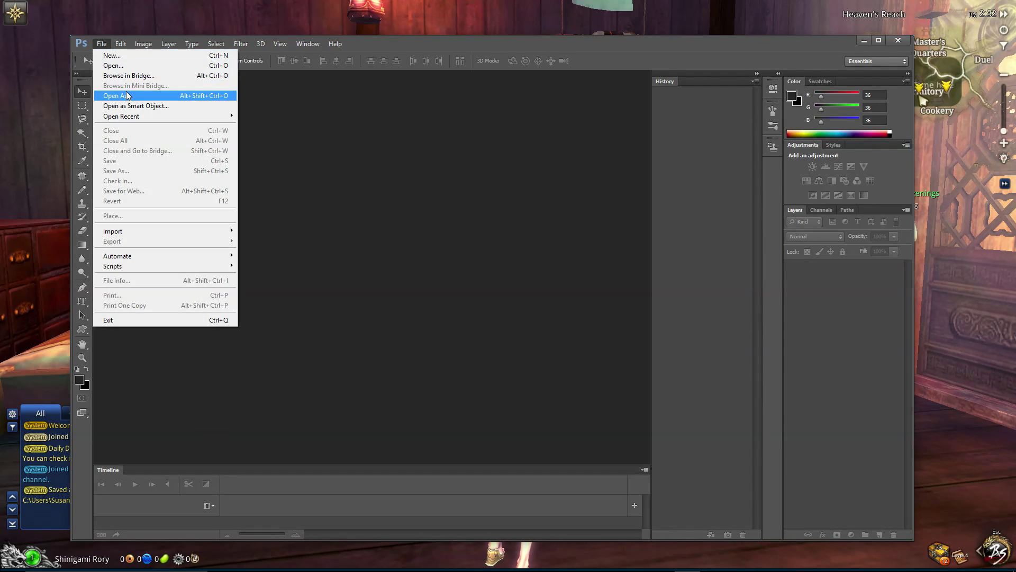
click(121, 66)
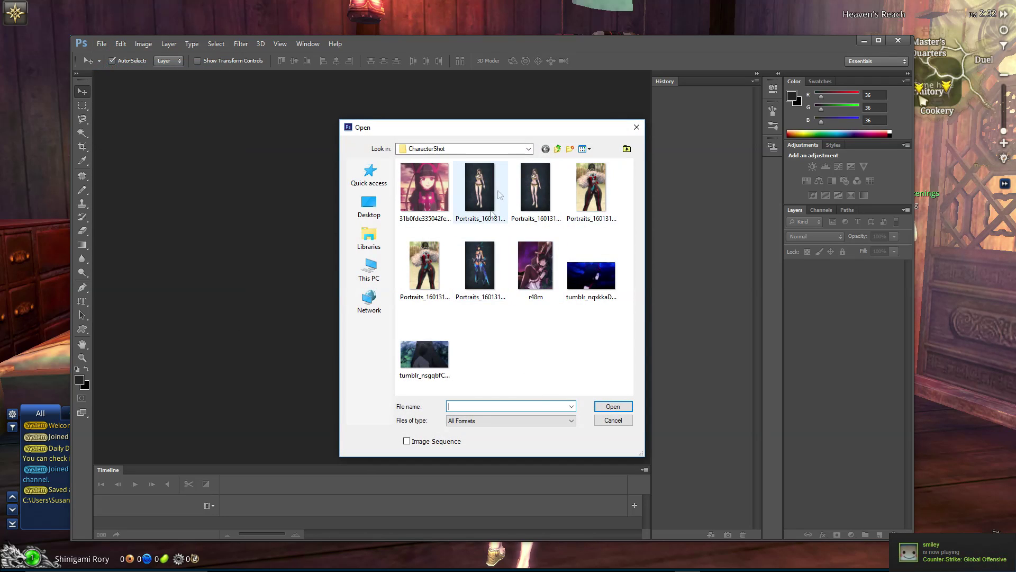
click(544, 191)
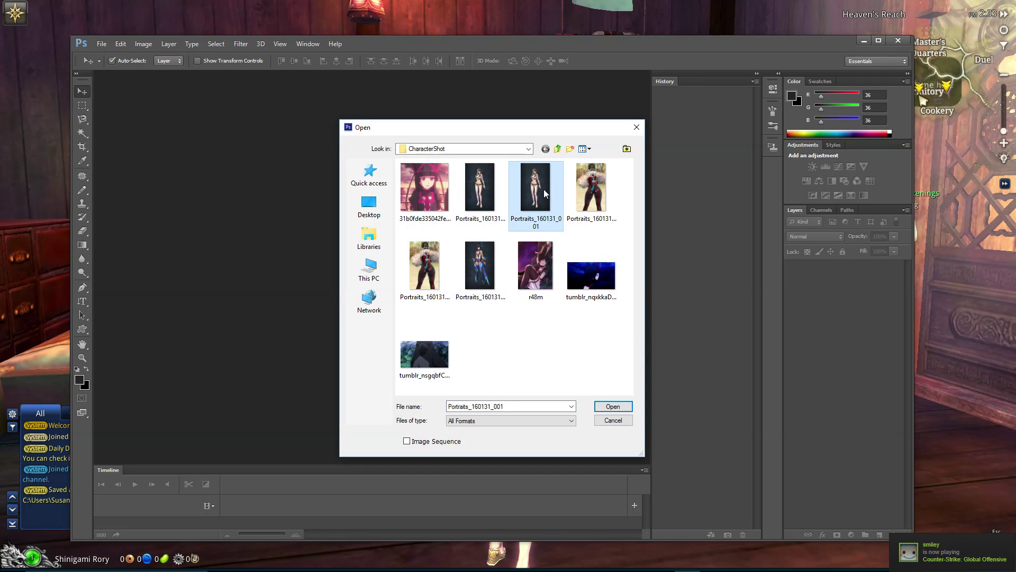
click(625, 410)
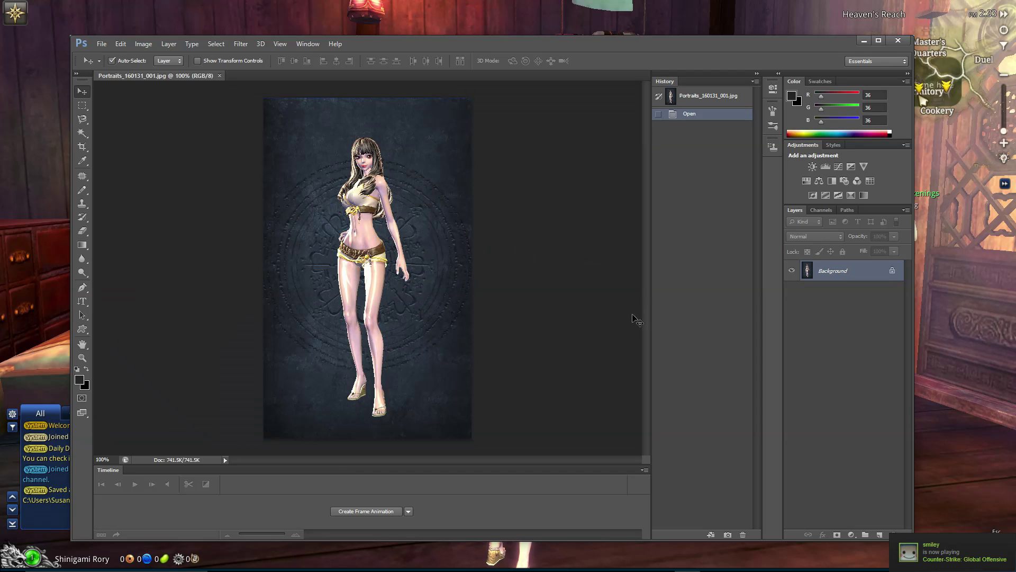
Open the animated GIF tumblr_nqxkkaDATX1s4qvrdo1_500.gif
click(101, 44)
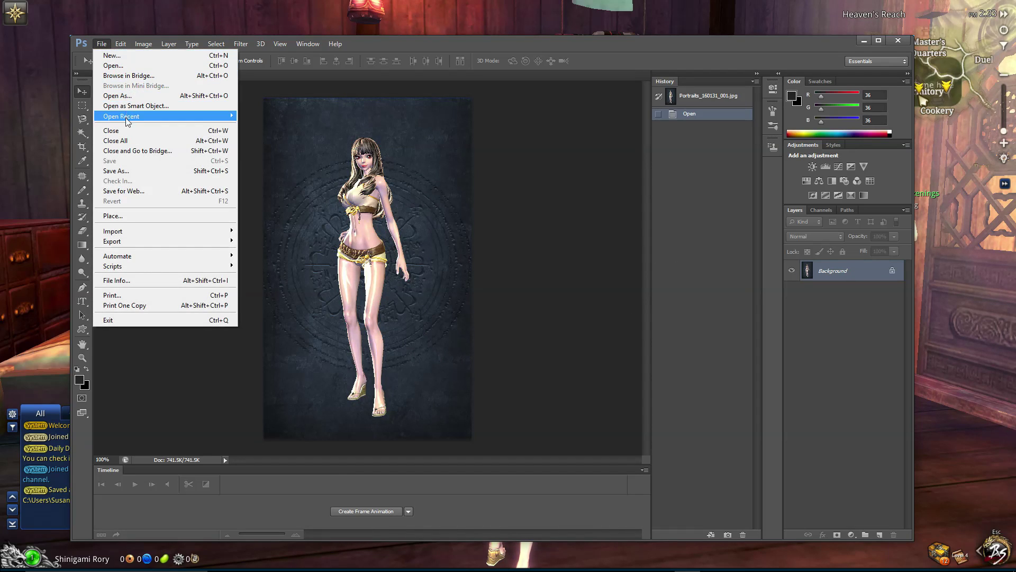
click(133, 66)
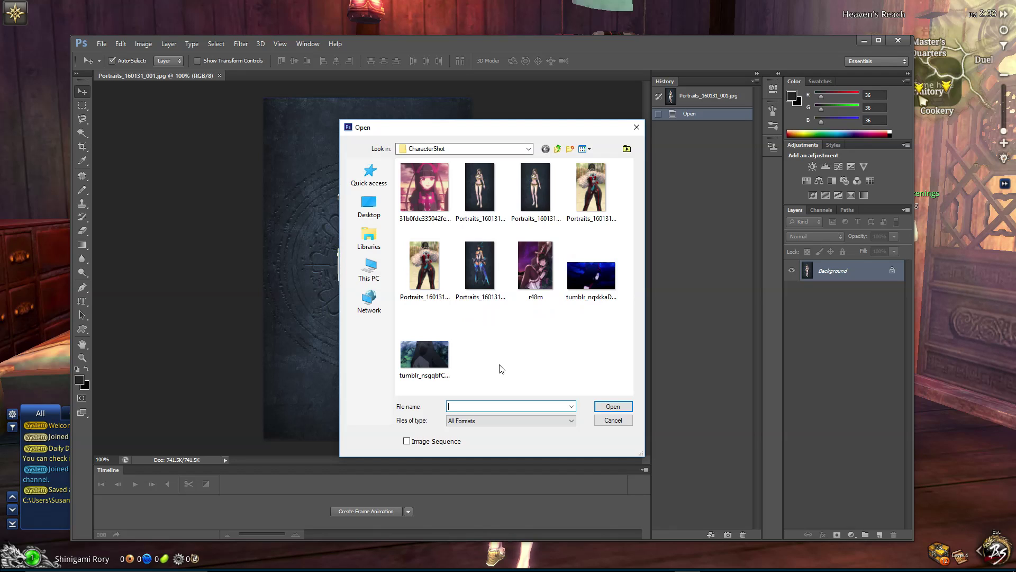
click(592, 272)
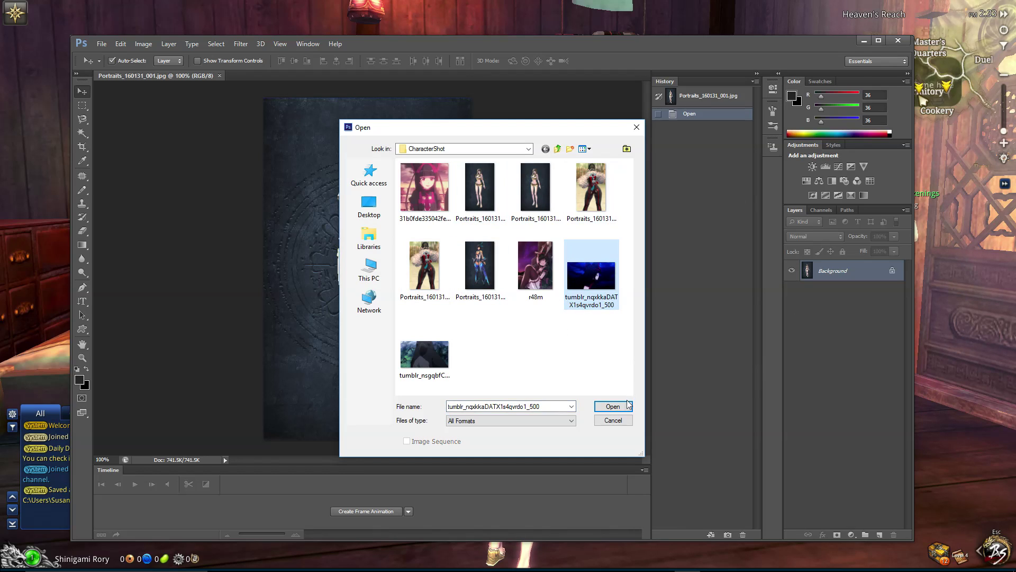
click(613, 407)
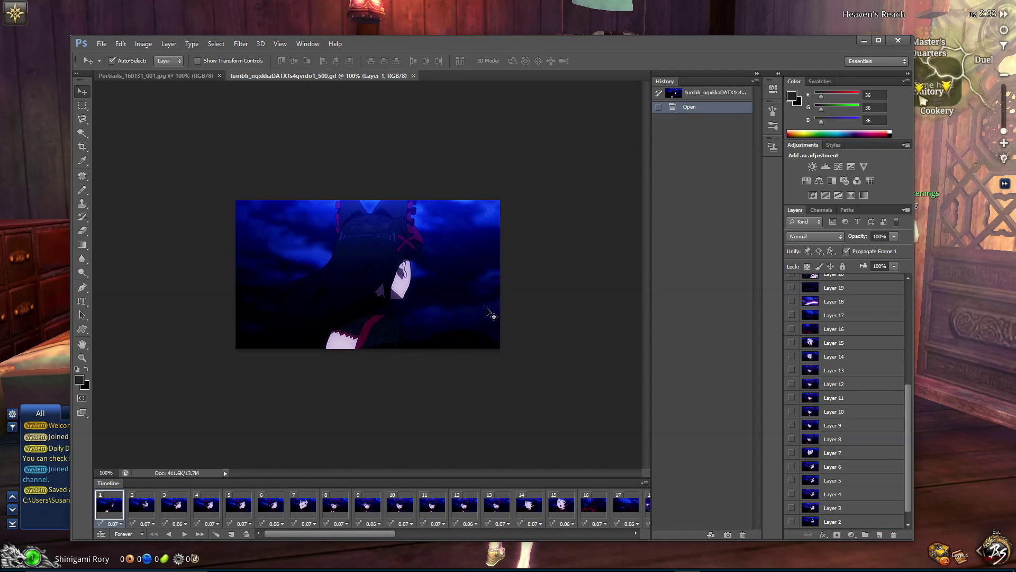
Select all of the GIF's frame layers, through Layer 34, in the Layers panel
scroll(869, 411, down, 2)
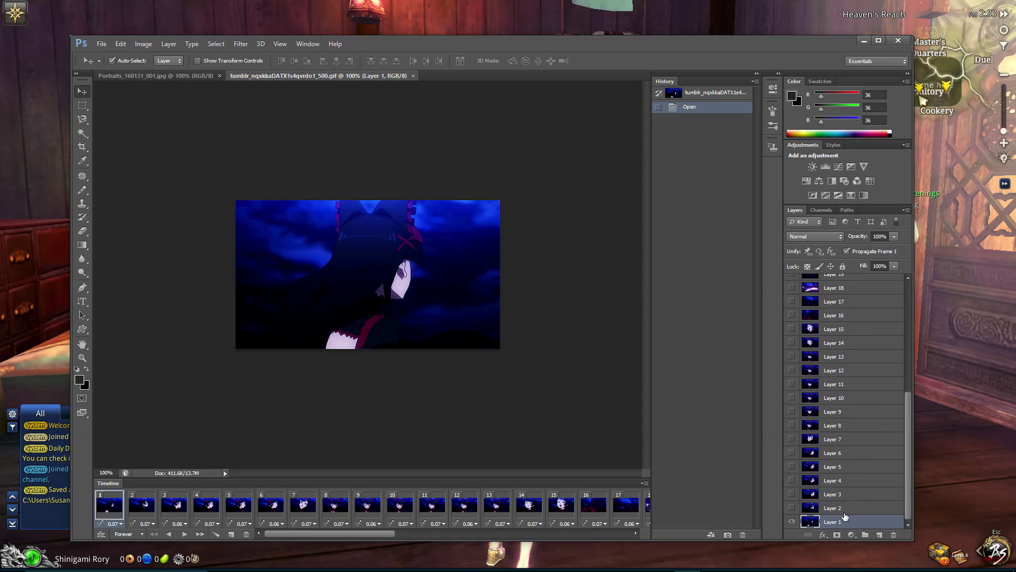
scroll(879, 440, up, 5)
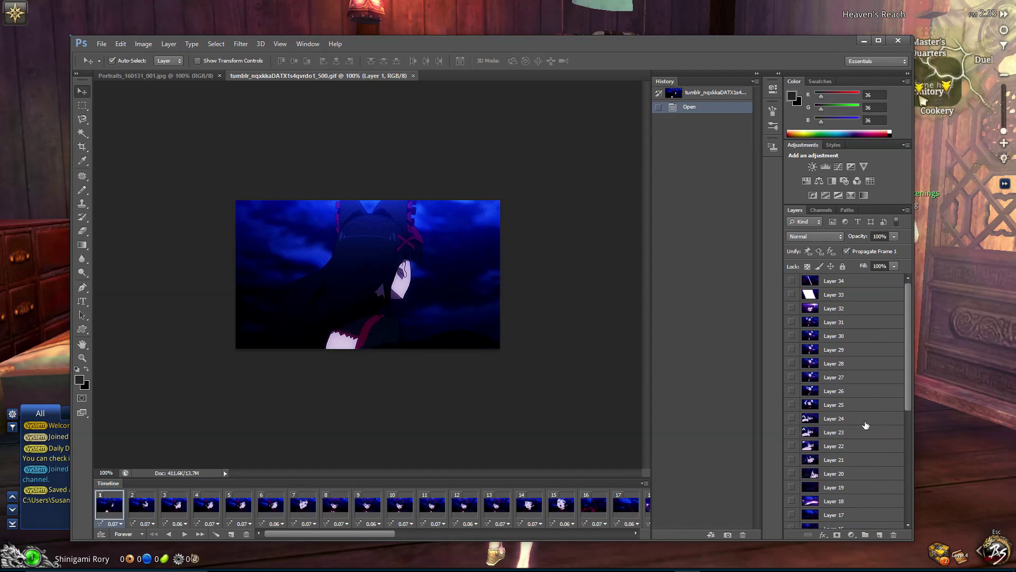
shift+click(842, 282)
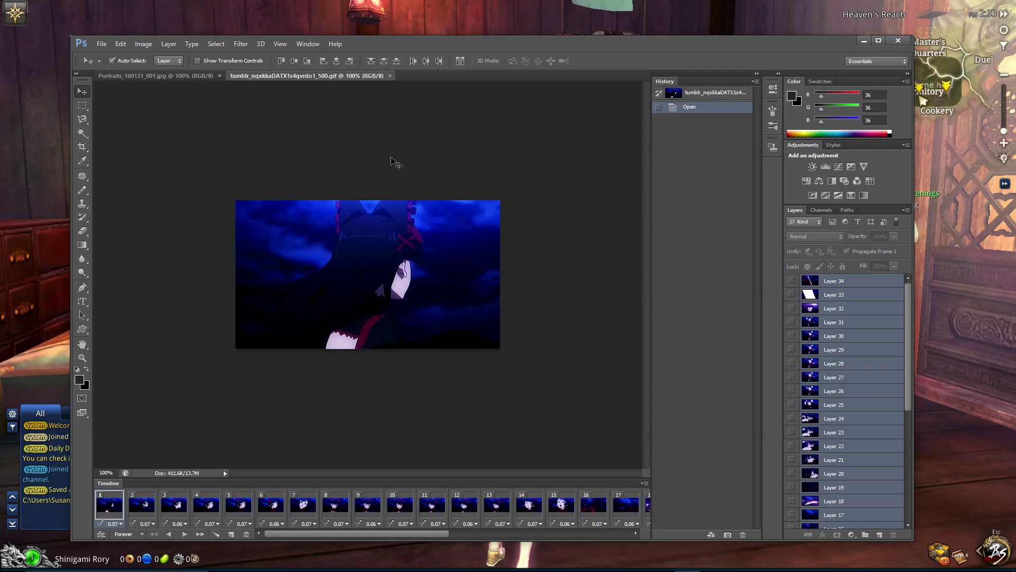
click(189, 74)
Copy the GIF's layers into the portrait and close the GIF without saving
drag(307, 75, 517, 158)
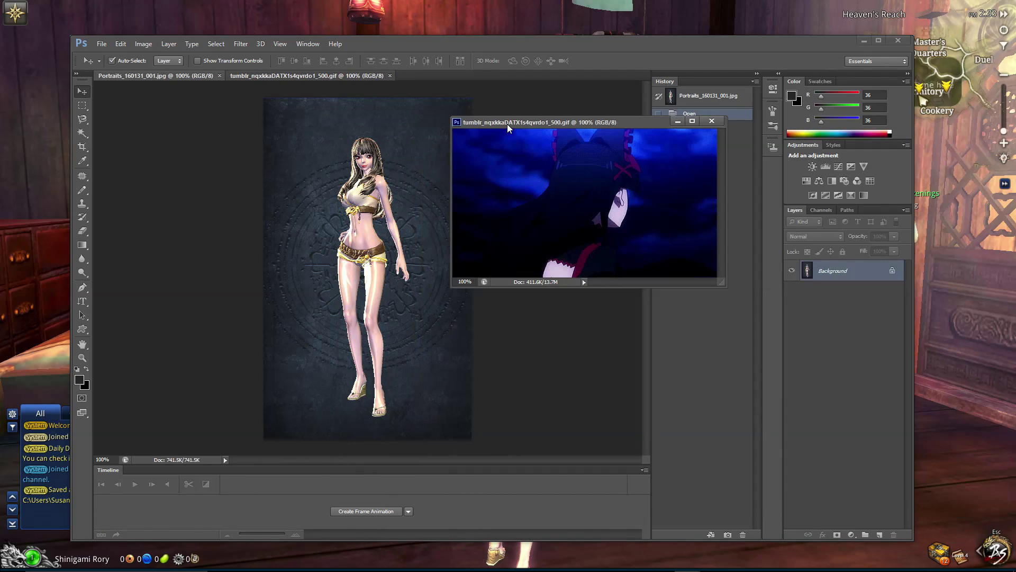
drag(847, 350, 569, 338)
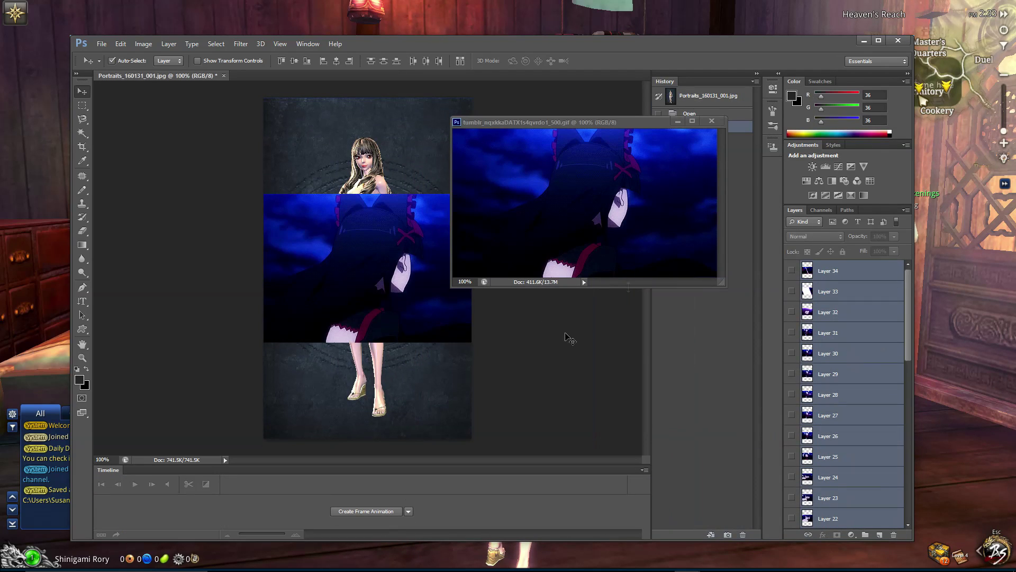
click(712, 121)
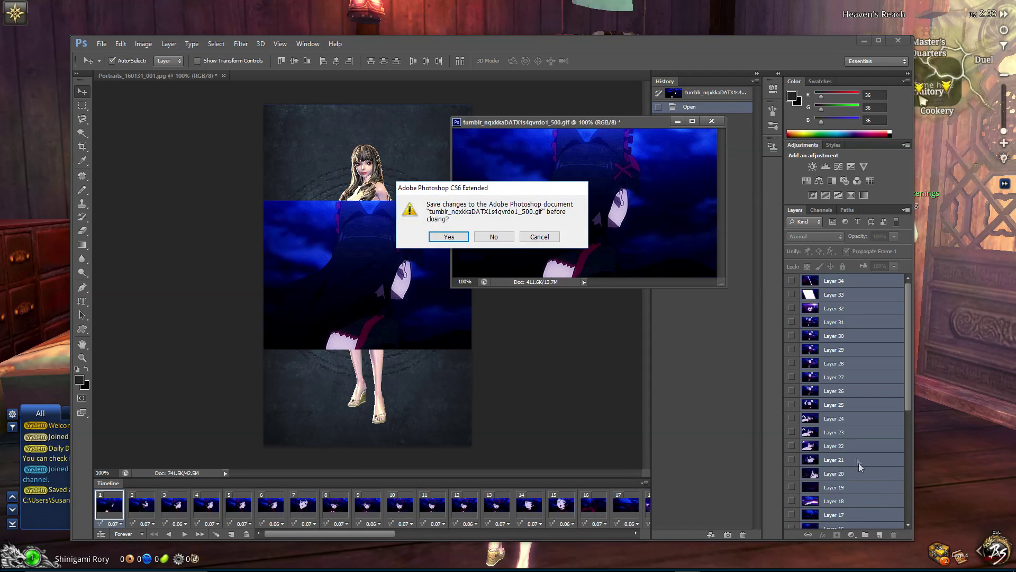
click(512, 238)
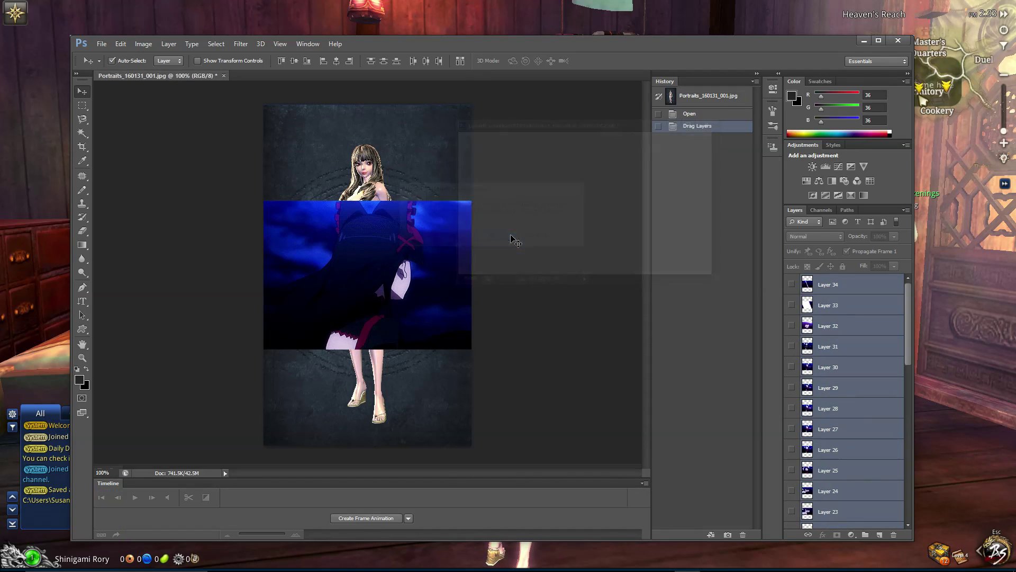
Free-transform the GIF layers, moving them to the canvas top and stretching them to the bottom
key(ctrl+t)
drag(426, 249, 417, 145)
drag(373, 247, 364, 439)
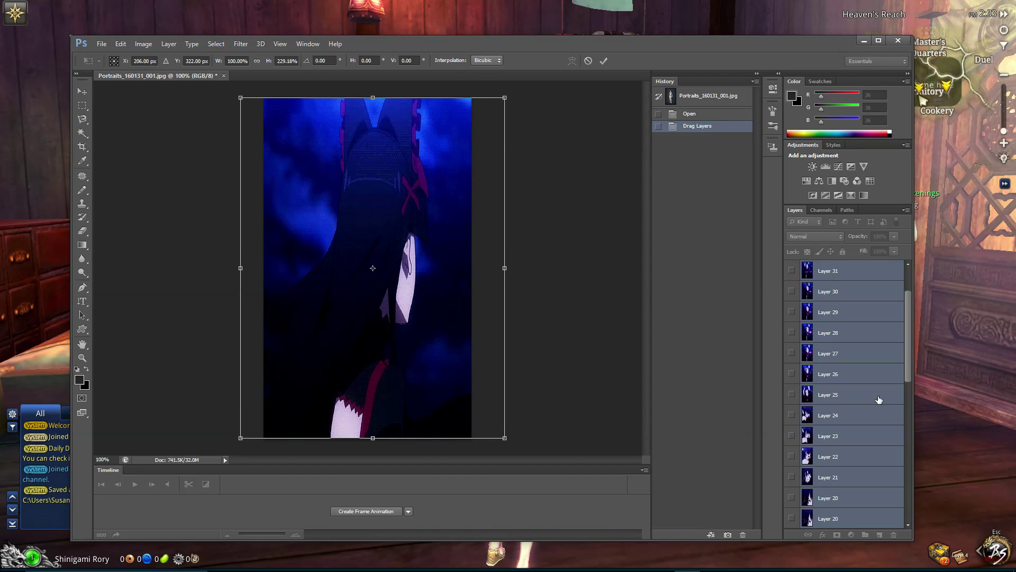
scroll(878, 399, down, 4)
click(84, 92)
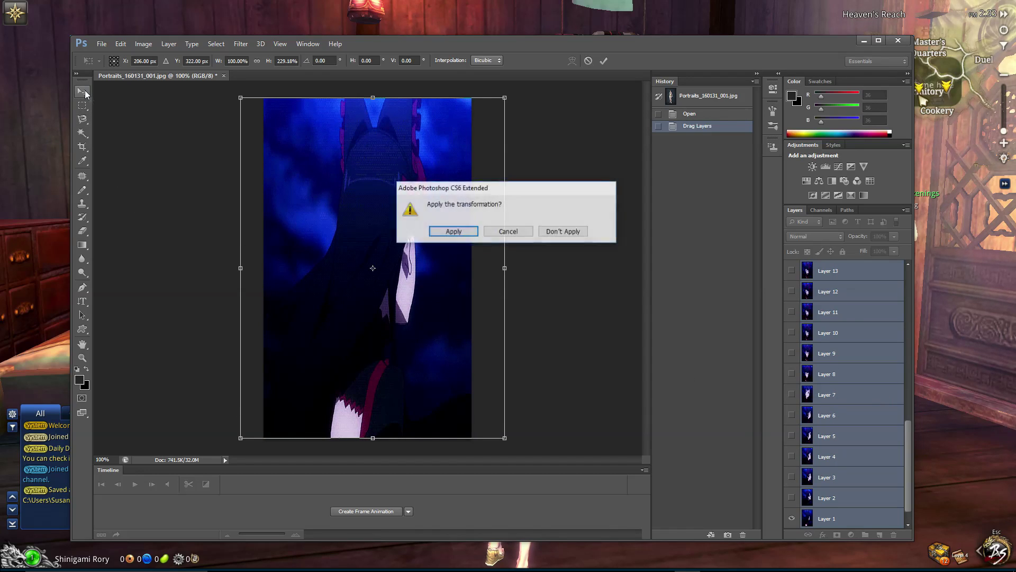
click(453, 231)
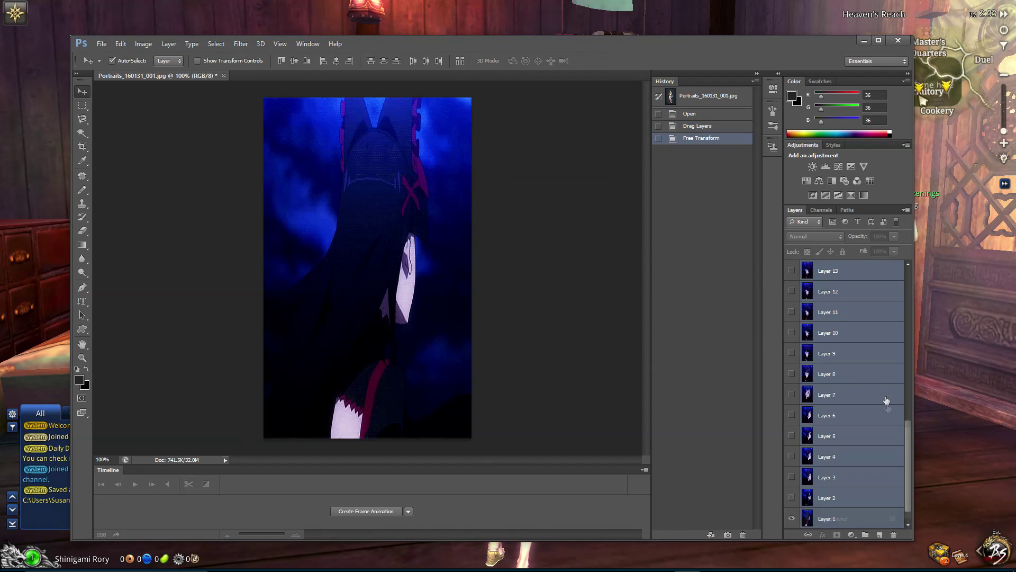
Delete the Background portrait layer and create a frame animation using Make Frames From Layers
click(843, 519)
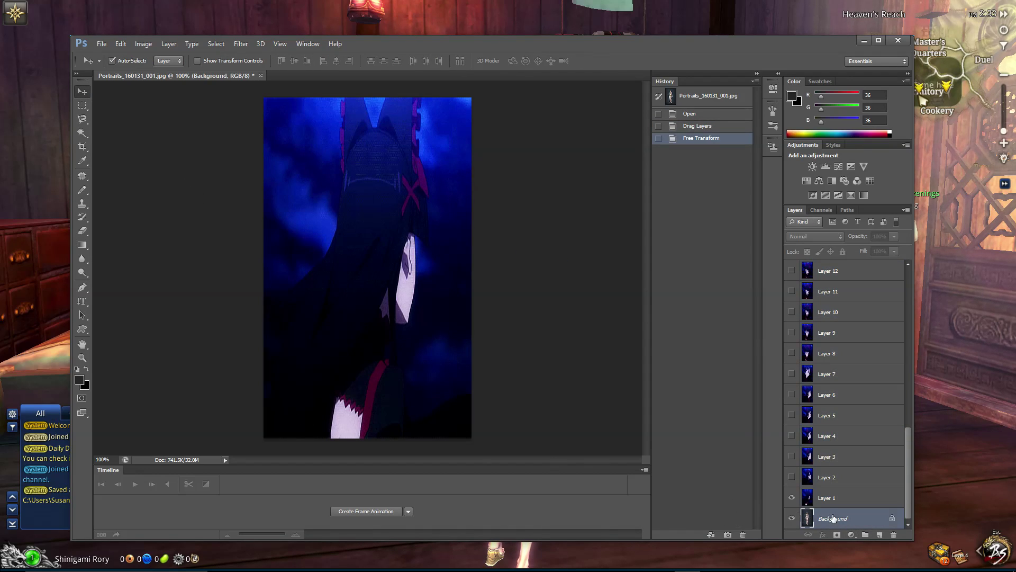
key(Delete)
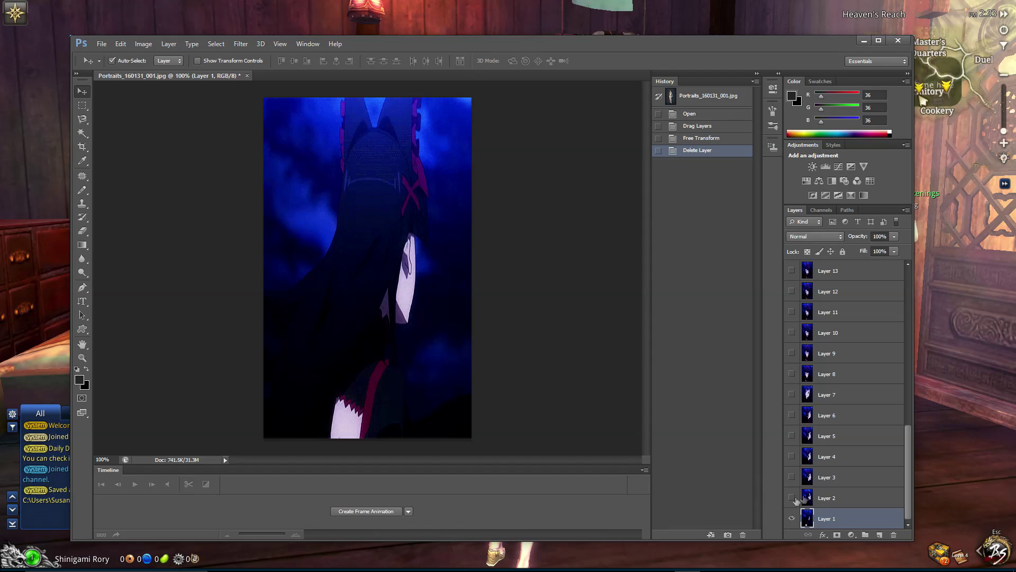
click(366, 511)
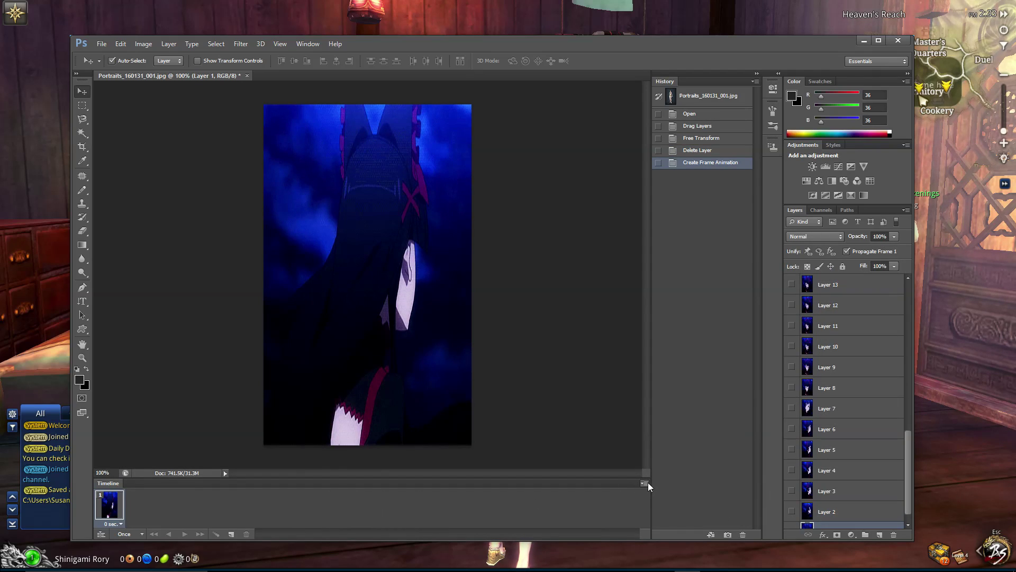
click(646, 483)
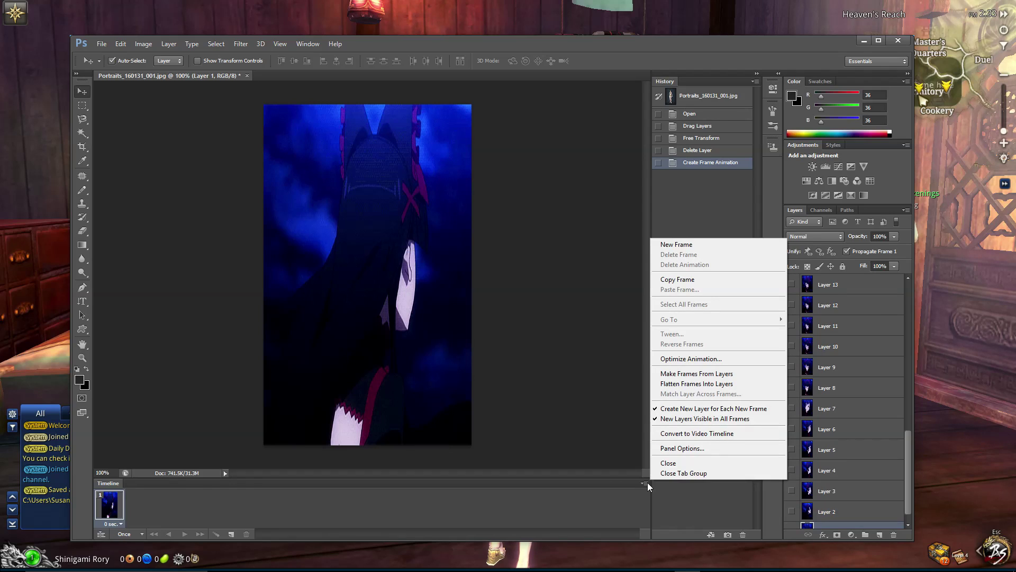
click(725, 373)
Set the delay of all 34 frames to 0.1 seconds
click(122, 523)
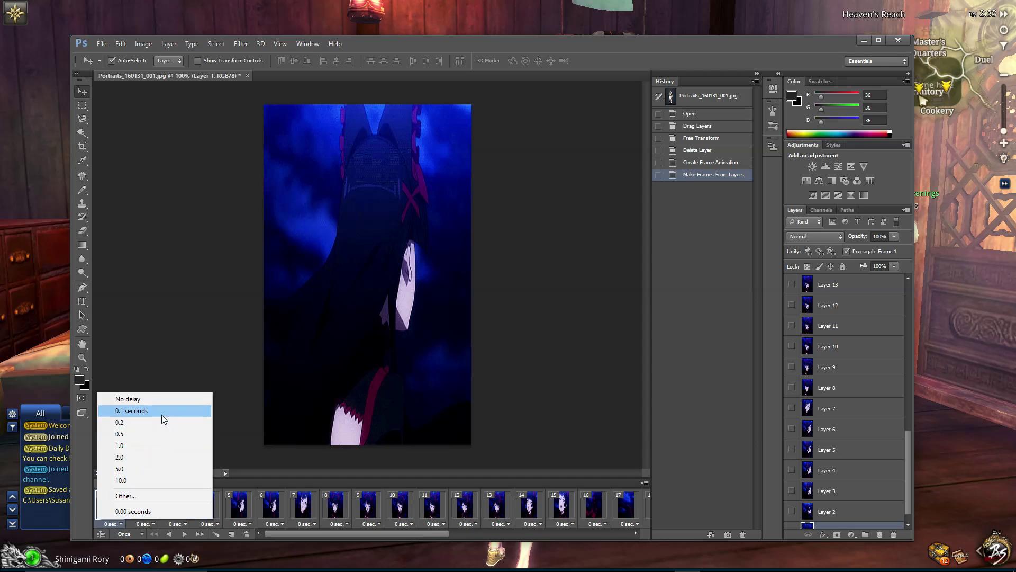
click(161, 411)
click(149, 524)
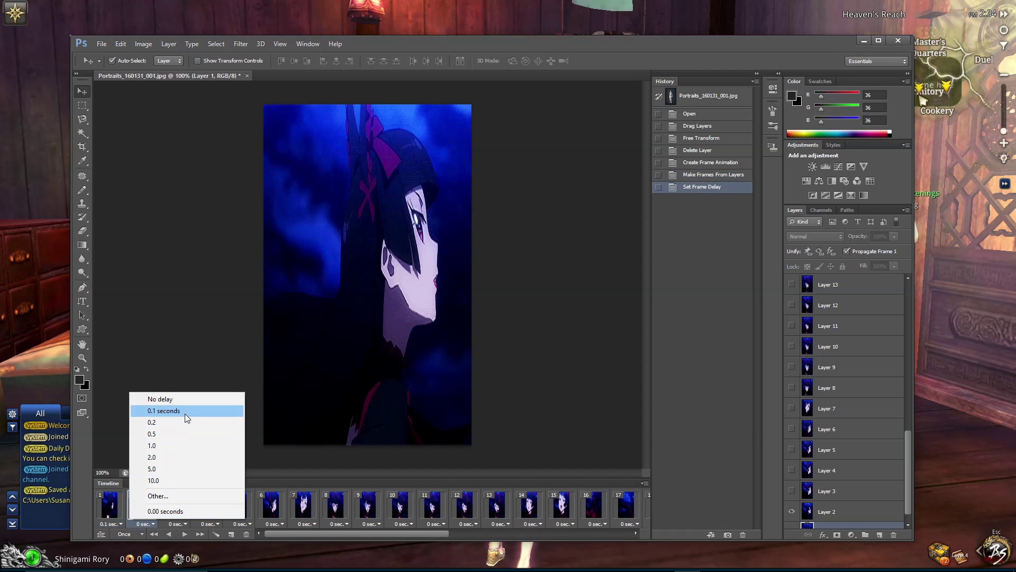
click(185, 410)
click(180, 523)
click(211, 411)
click(217, 524)
click(233, 411)
click(250, 523)
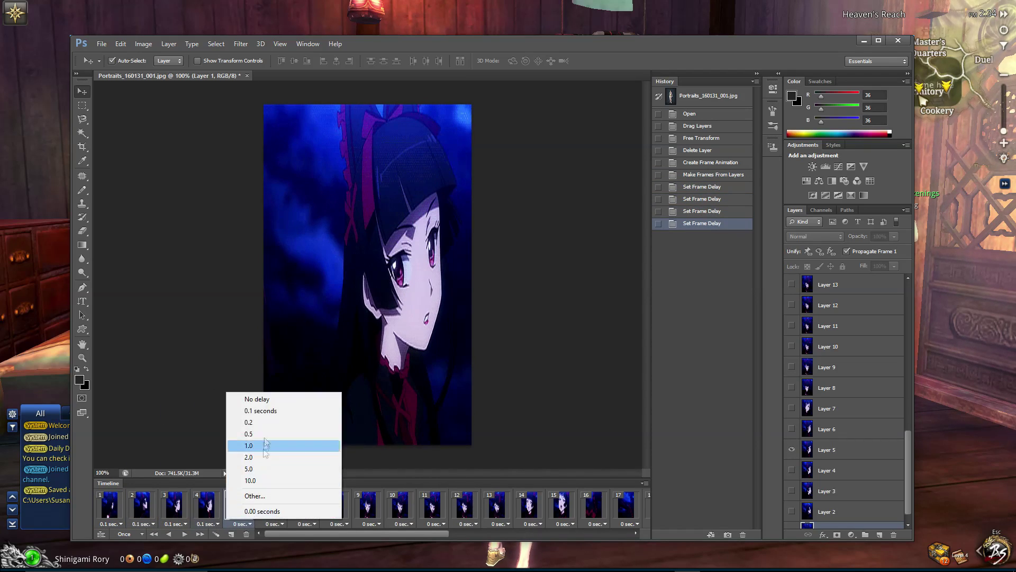
click(259, 410)
click(282, 524)
click(289, 411)
click(314, 523)
click(320, 411)
click(347, 524)
click(352, 411)
click(379, 524)
click(428, 410)
click(444, 523)
click(460, 411)
click(476, 524)
click(492, 411)
click(508, 524)
click(519, 411)
drag(437, 534, 526, 540)
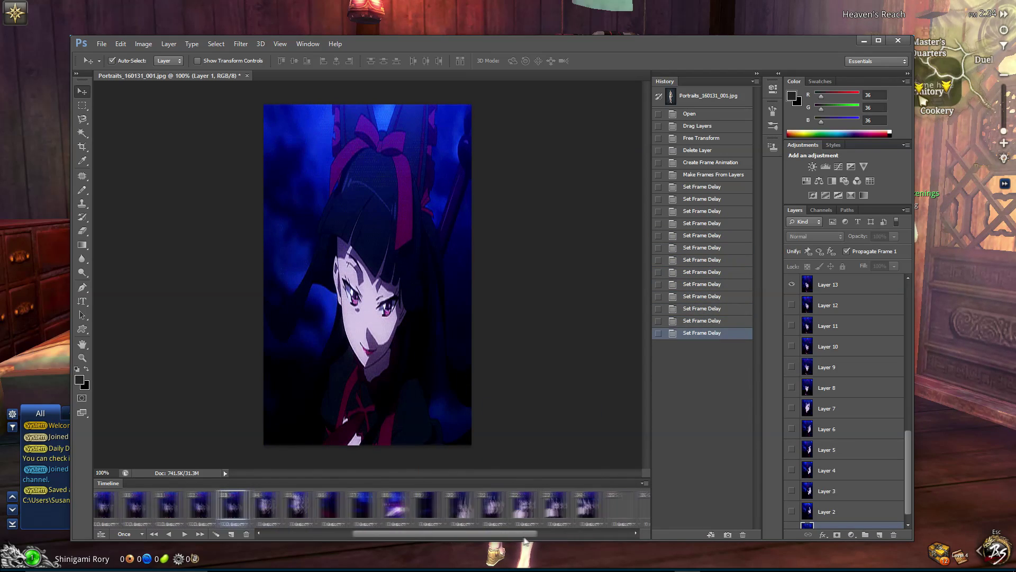
click(270, 523)
click(276, 410)
click(302, 523)
click(307, 411)
click(334, 524)
click(339, 411)
click(367, 523)
click(370, 411)
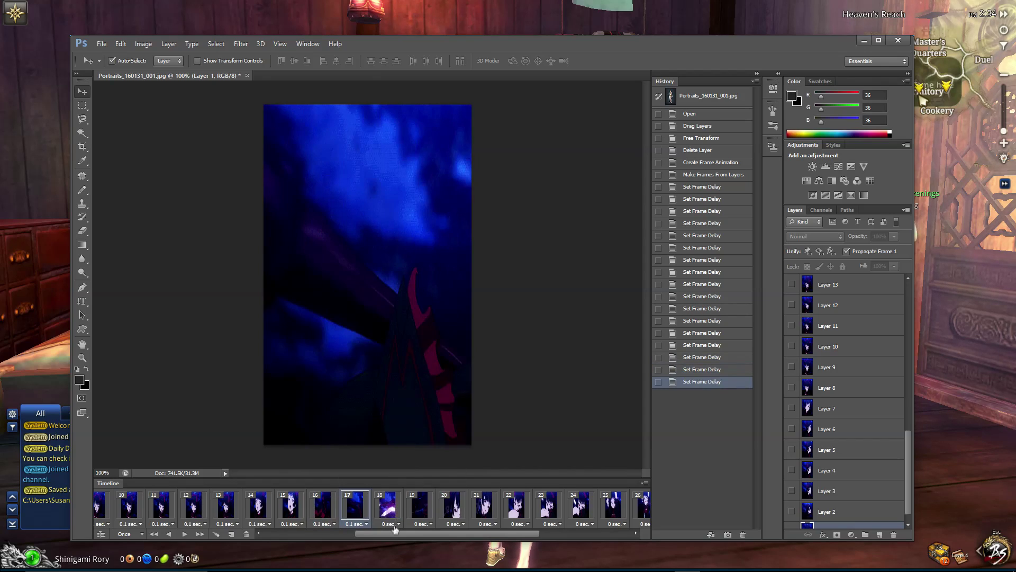
click(397, 524)
click(427, 411)
click(431, 523)
click(459, 410)
click(463, 524)
click(491, 411)
click(496, 524)
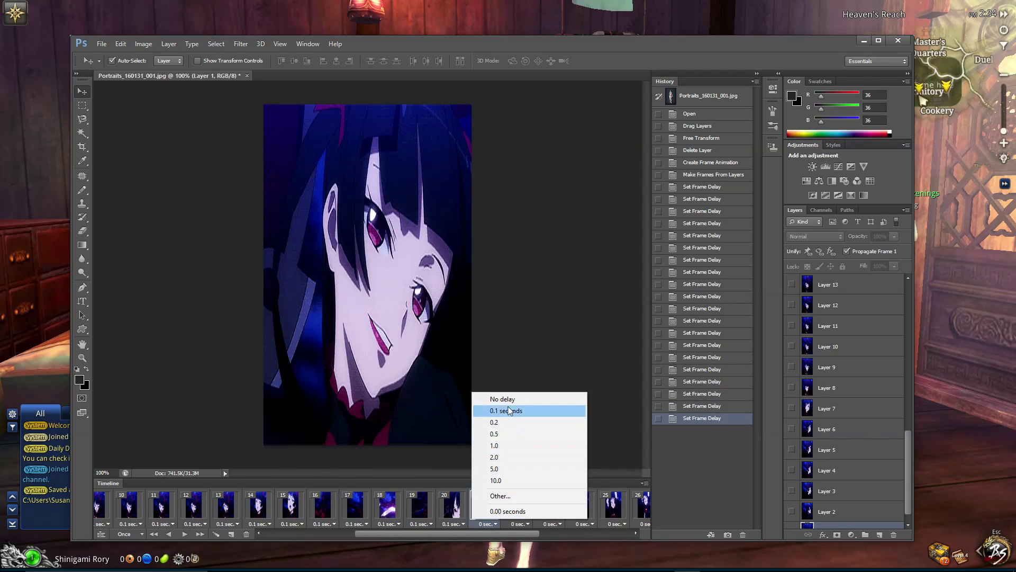
click(509, 411)
click(528, 523)
click(541, 411)
click(560, 524)
click(573, 411)
click(589, 526)
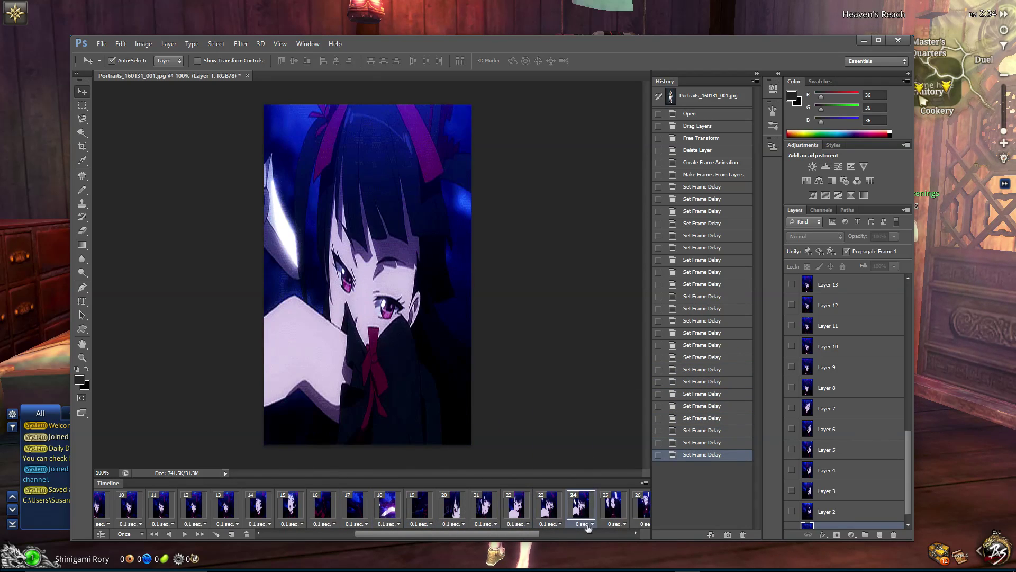
click(602, 411)
drag(501, 533, 593, 534)
click(355, 524)
click(368, 411)
click(387, 524)
click(401, 411)
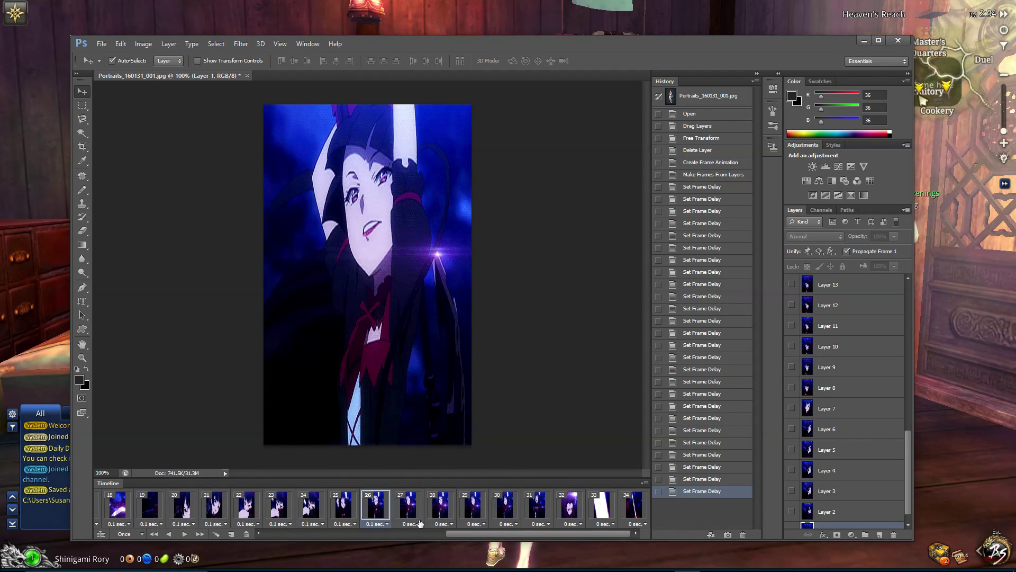
click(427, 411)
click(452, 524)
click(459, 411)
click(484, 524)
click(492, 411)
click(516, 523)
click(523, 411)
click(549, 524)
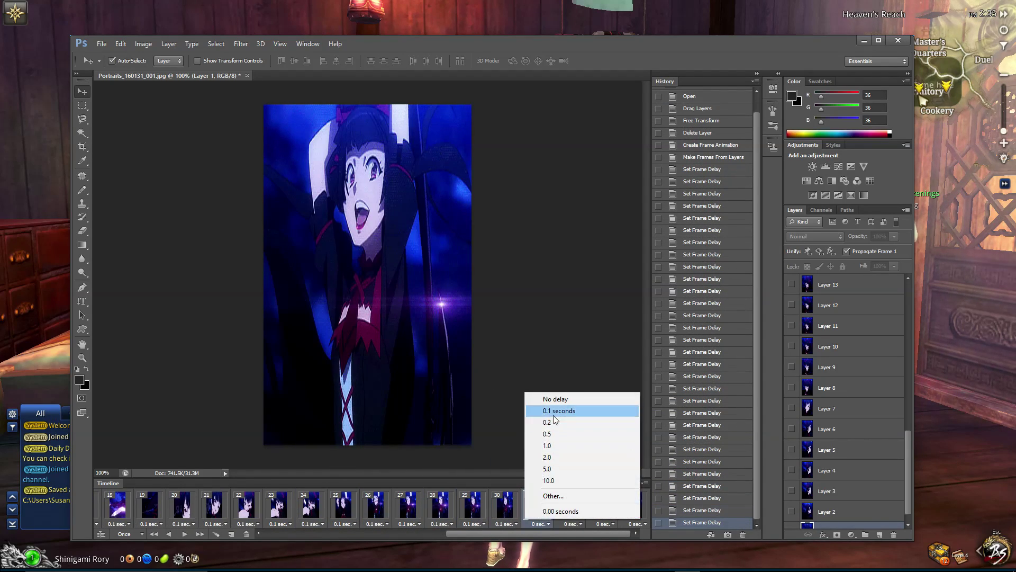
click(554, 410)
click(581, 523)
click(588, 410)
click(613, 523)
click(619, 411)
click(646, 524)
click(651, 411)
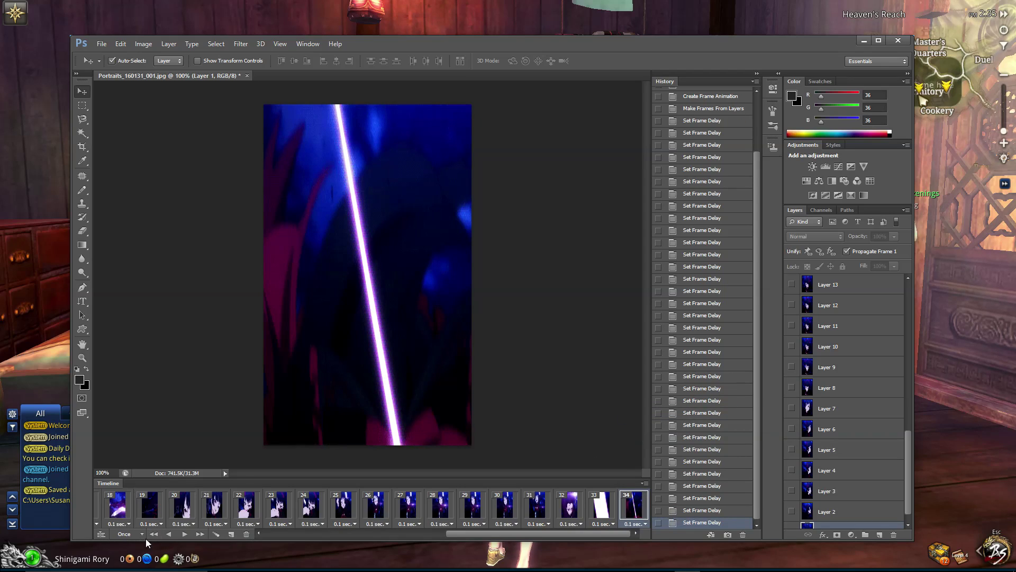
Set the animation's looping option to Forever
click(142, 534)
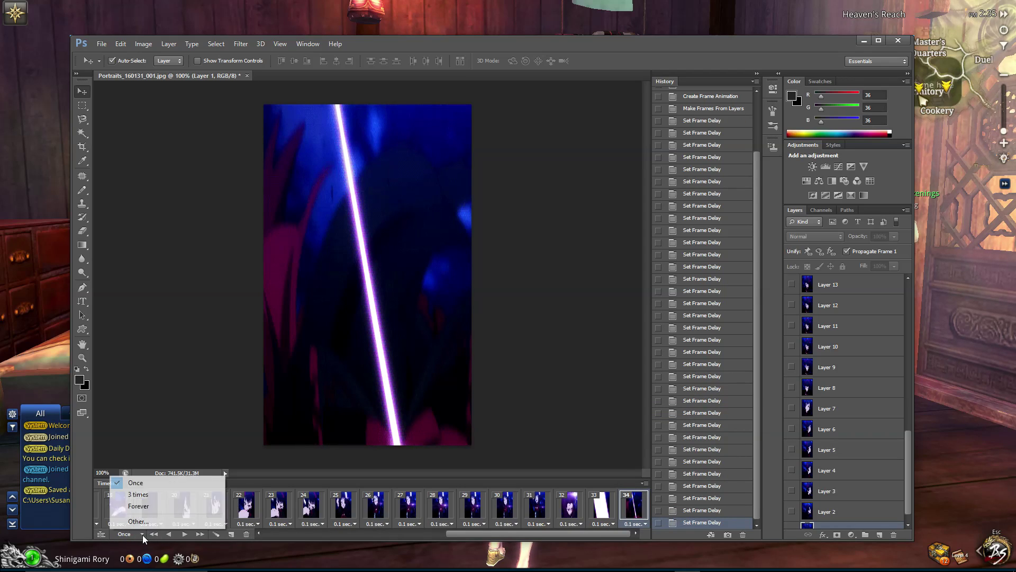
click(149, 508)
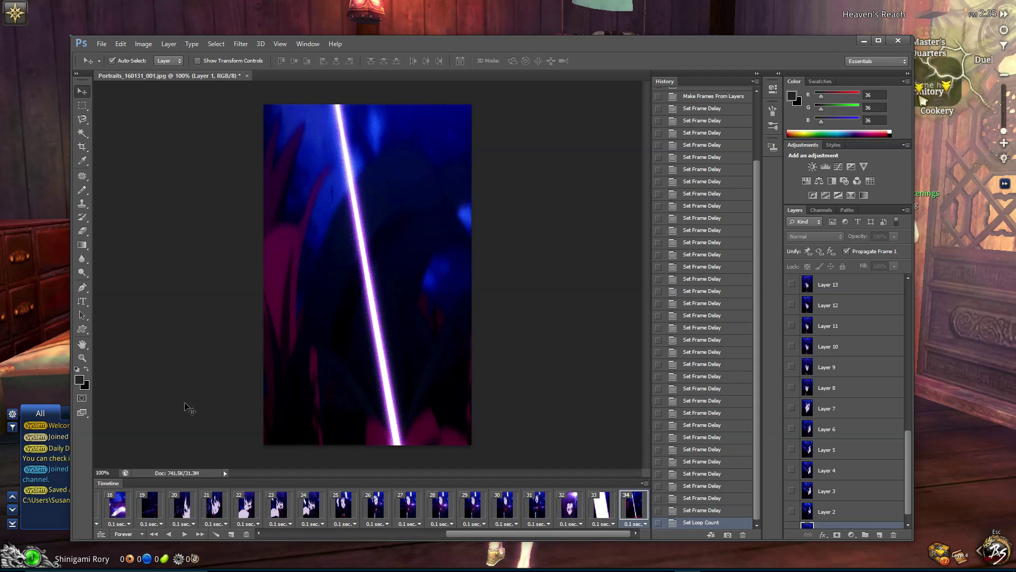
click(100, 47)
Save for Web as a GIF, storing Portraits_160131_001.gif in BnS > CharacterShot
click(138, 189)
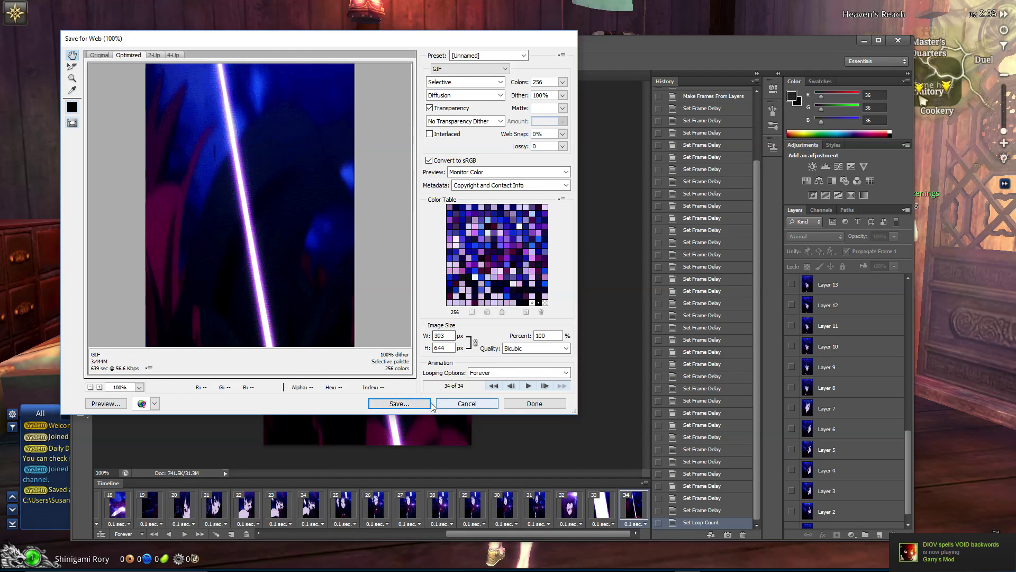
click(416, 403)
double_click(147, 114)
click(214, 116)
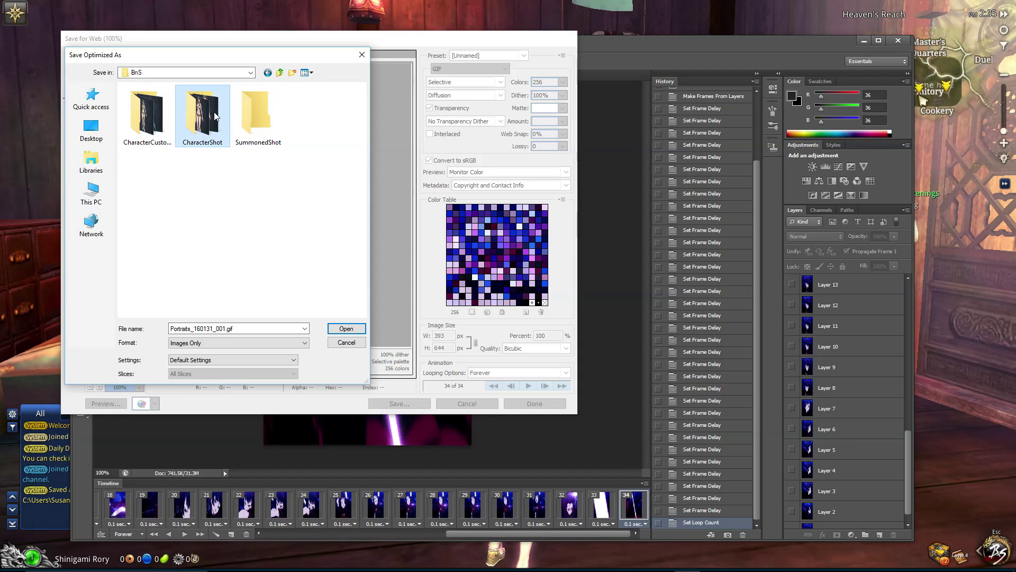
double_click(214, 116)
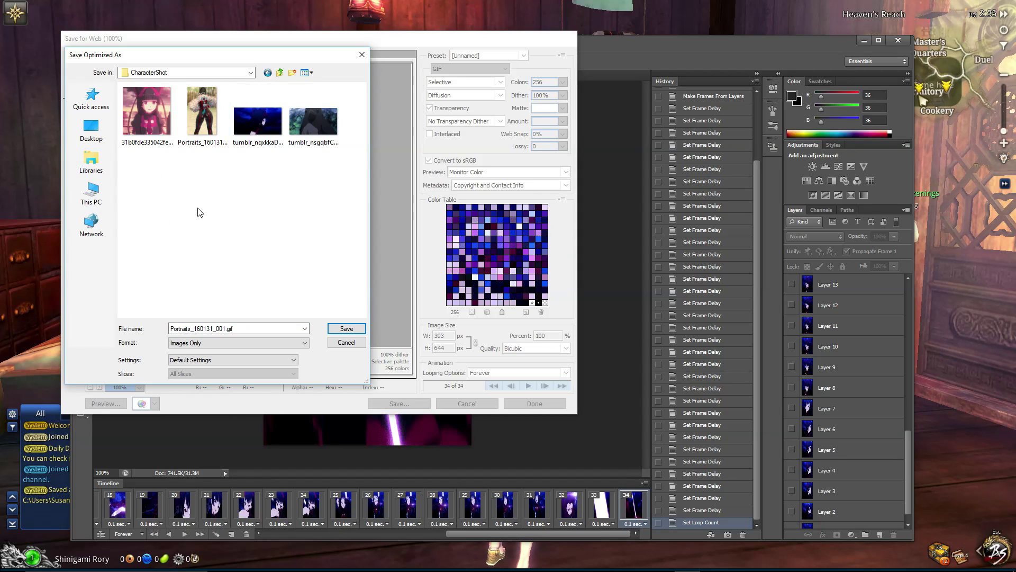
click(347, 329)
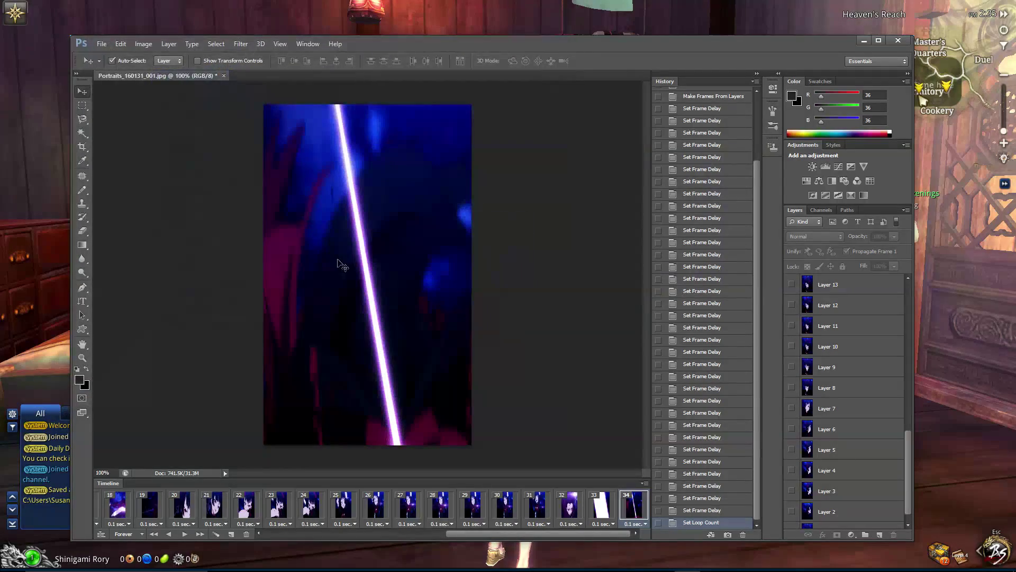
Switch to the browser and sign in to the Imgur account
key(alt+Tab)
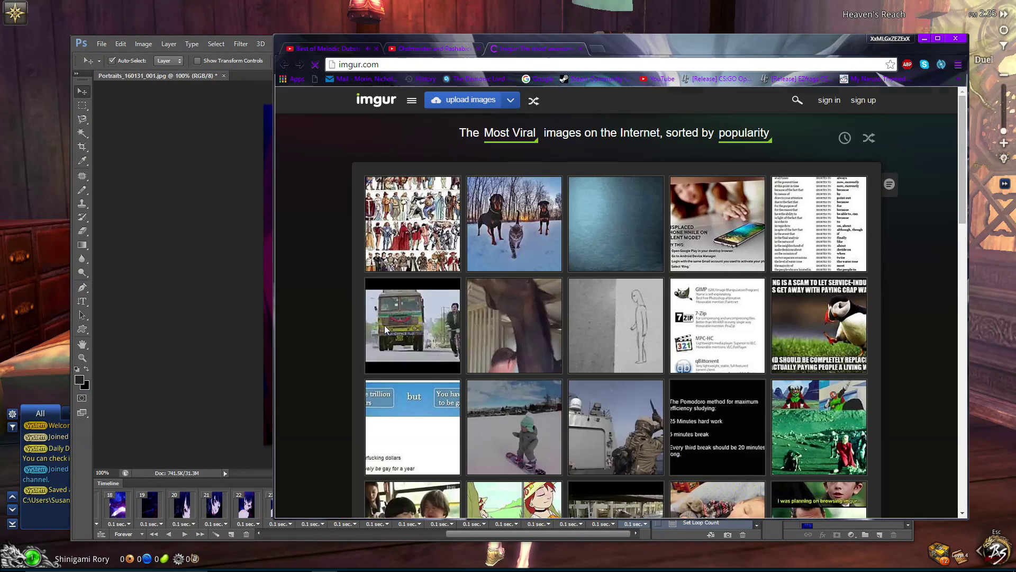
scroll(631, 249, down, 5)
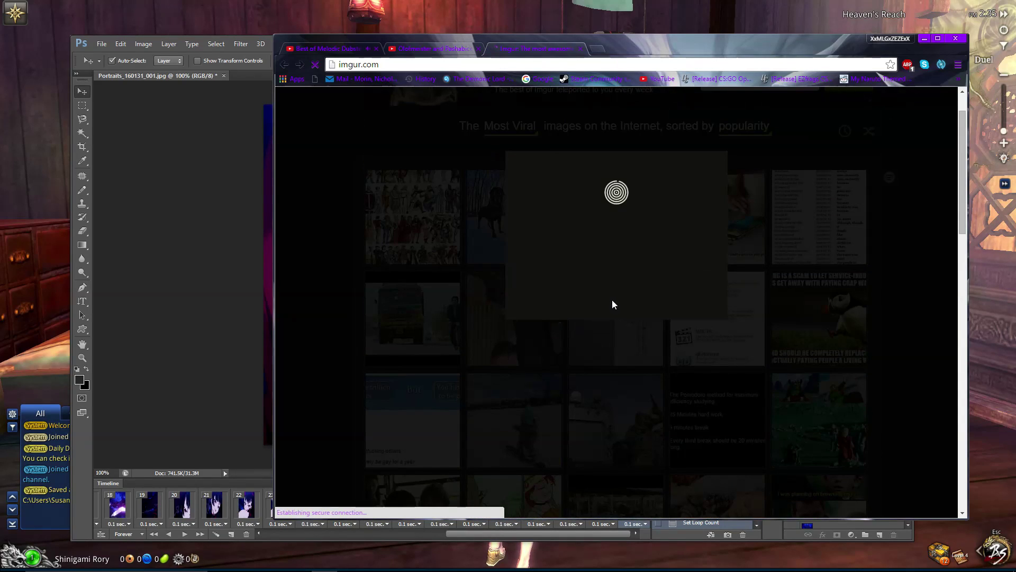
click(637, 207)
Upload Portraits_160131_001.gif from Pictures > BnS > CharacterShot to Imgur
click(454, 100)
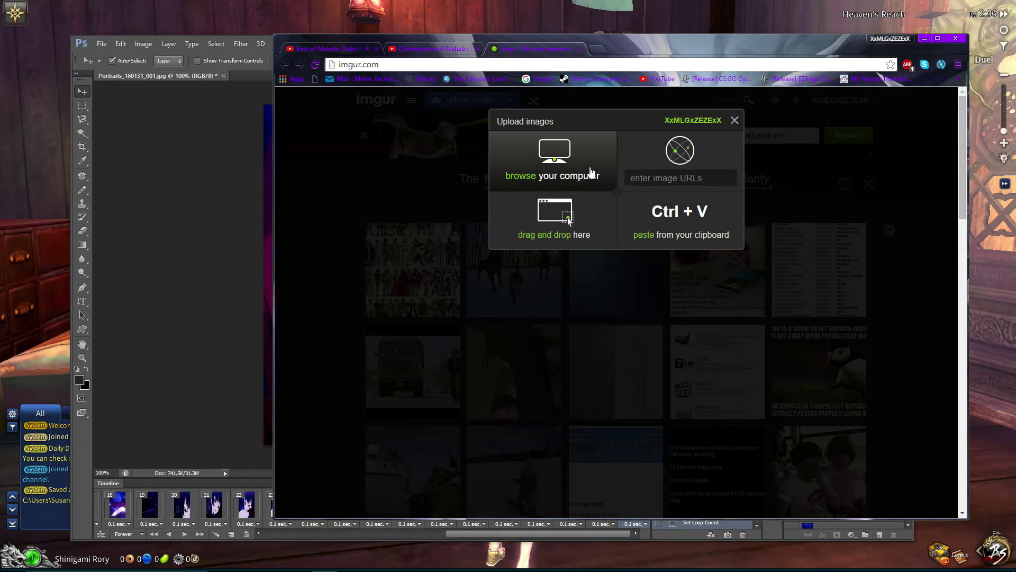
click(541, 229)
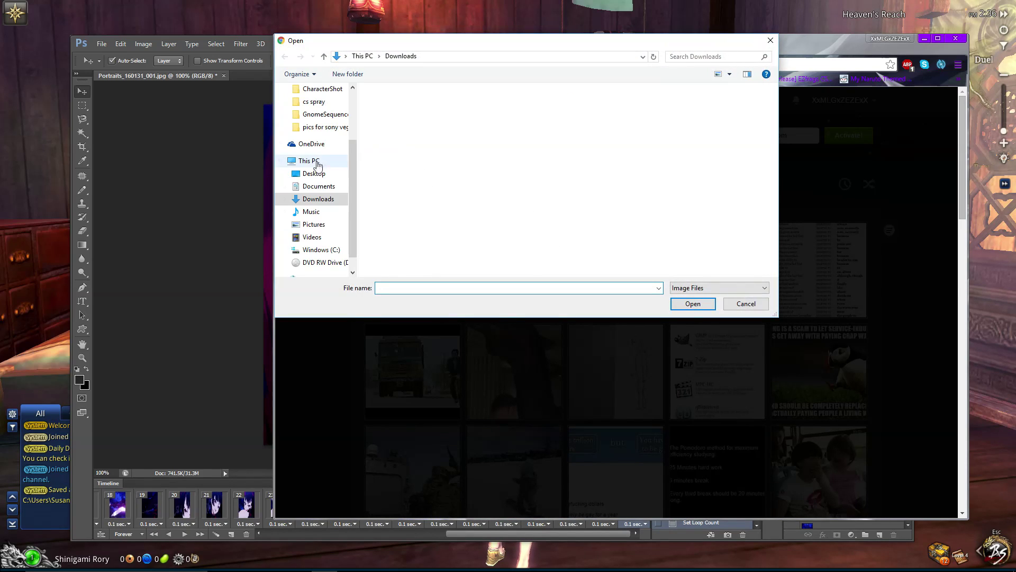
click(316, 225)
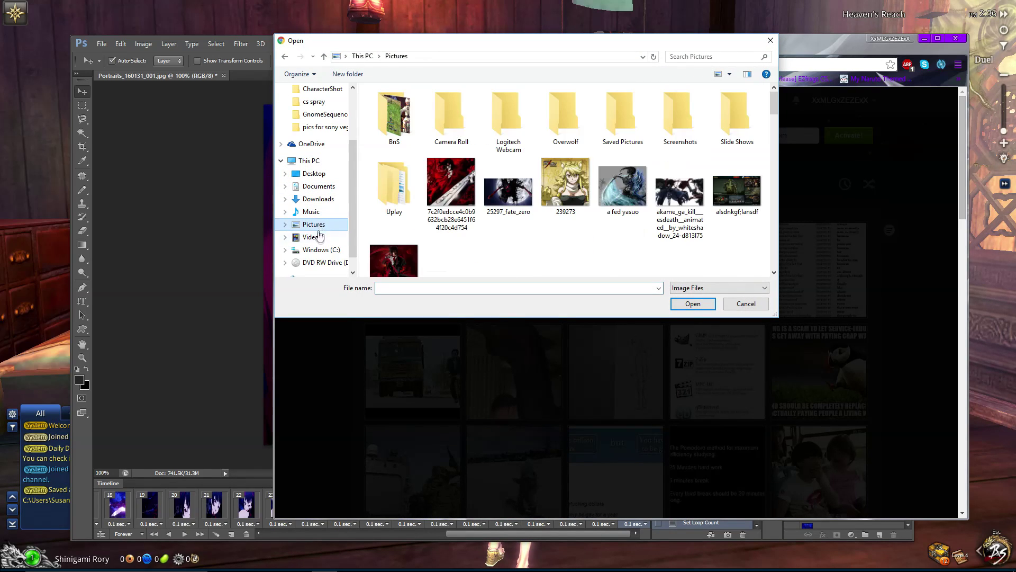
double_click(392, 126)
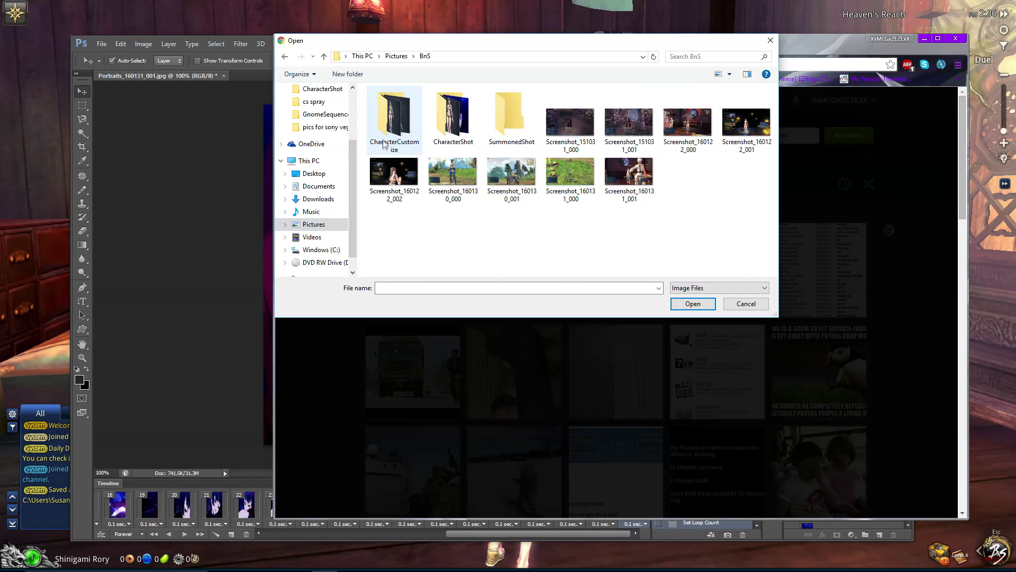
double_click(439, 112)
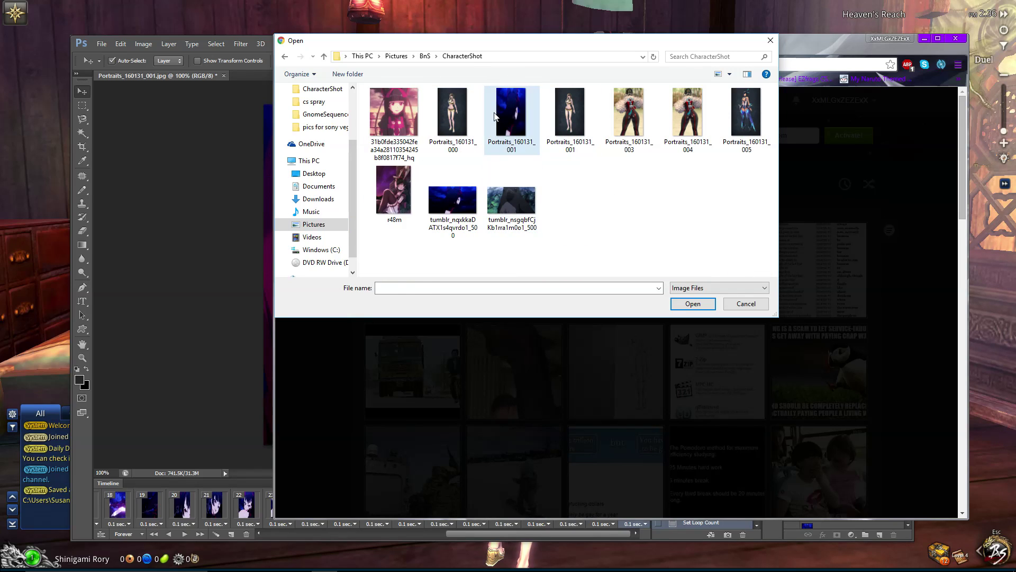
click(683, 305)
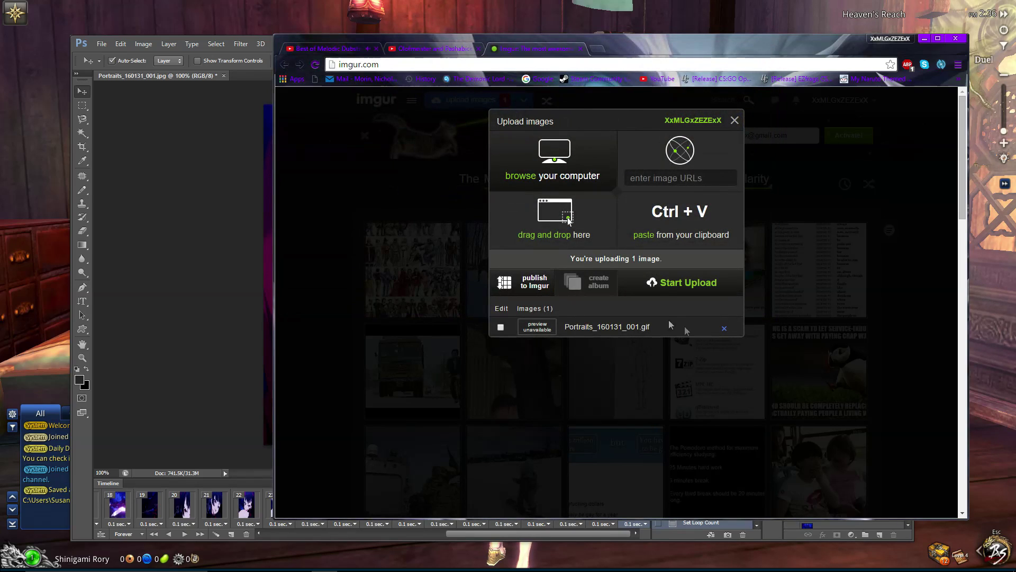
click(666, 290)
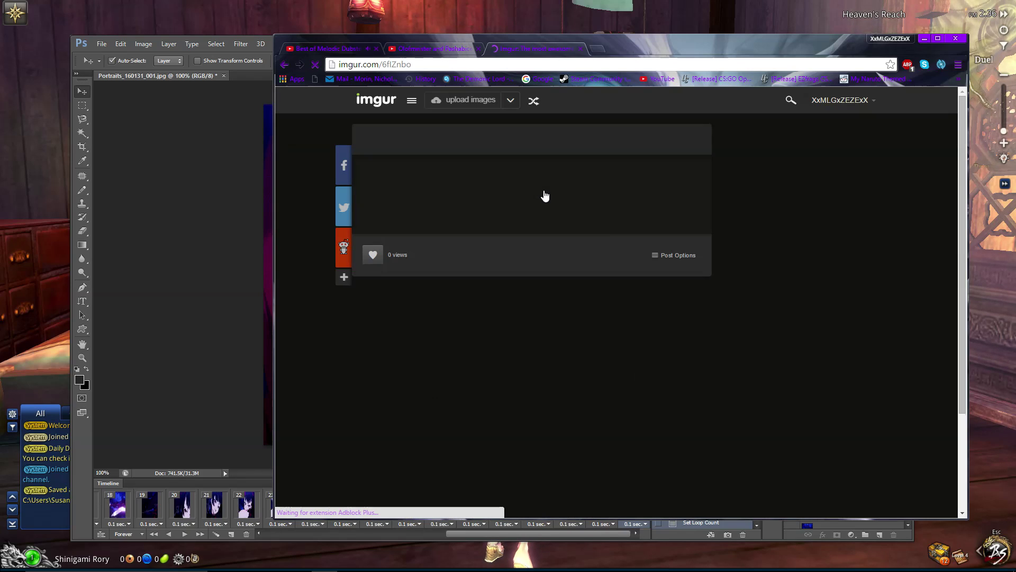
Open the uploaded image's Direct Link in a new tab
scroll(800, 318, down, 3)
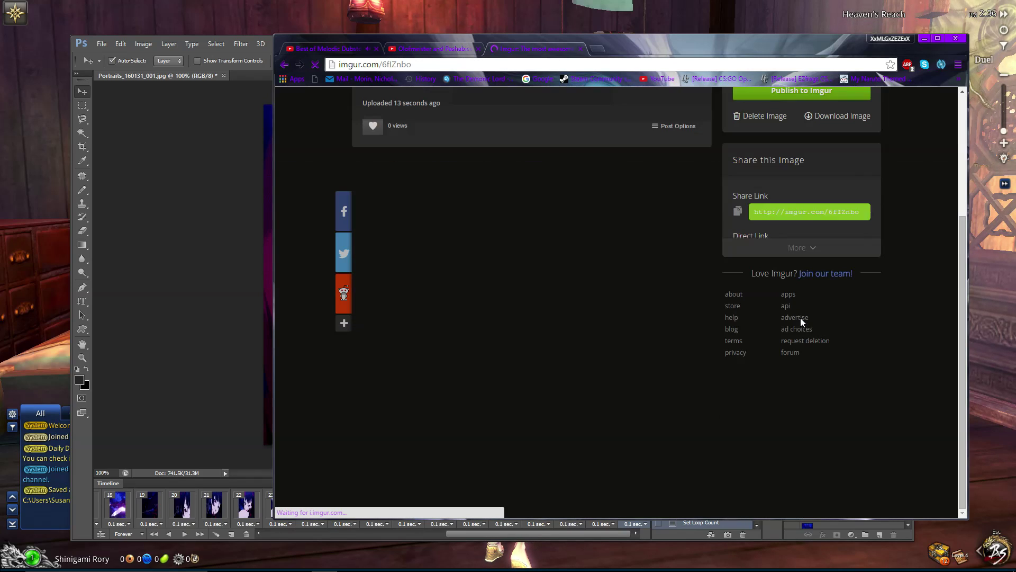
click(799, 248)
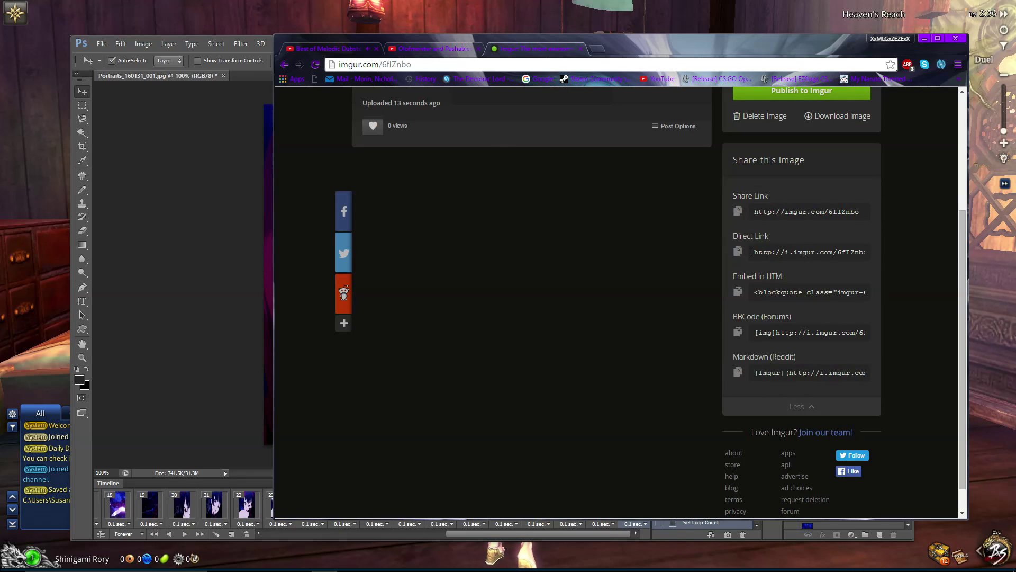
right_click(844, 251)
click(856, 268)
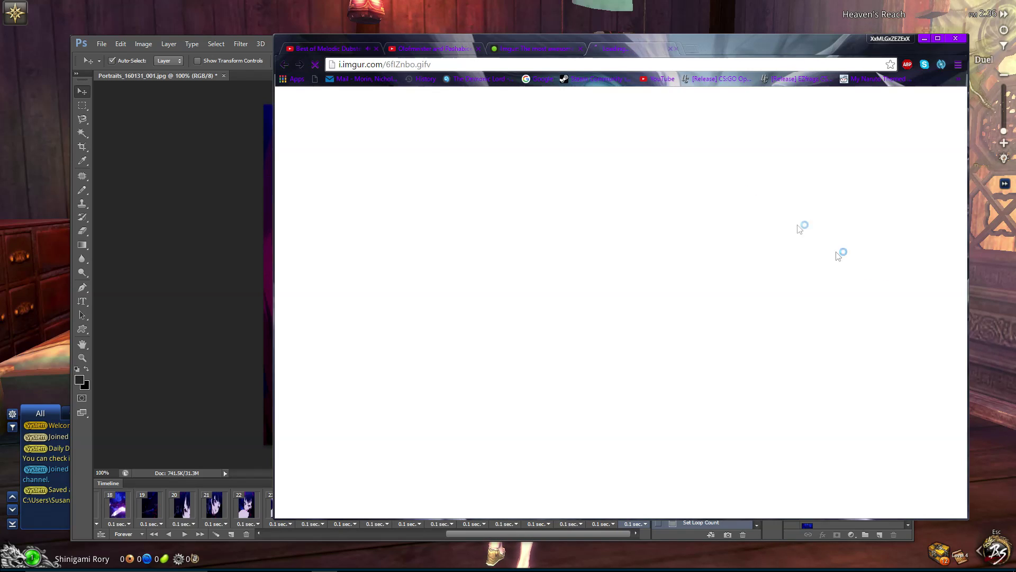
Change the link's gifv extension to jpg and load i.imgur.com/6fIZnbo.jpg
double_click(427, 64)
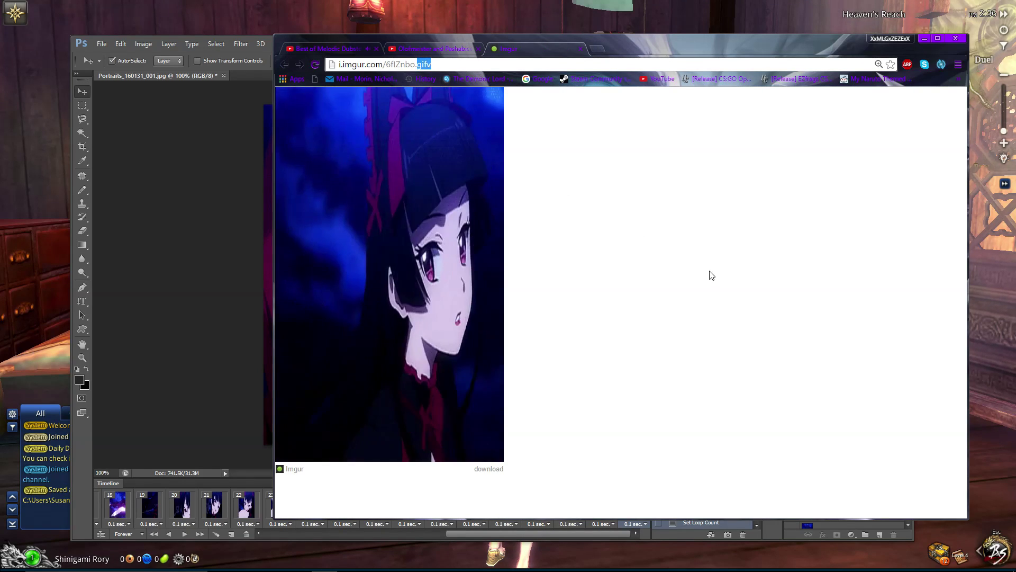
text(jp)
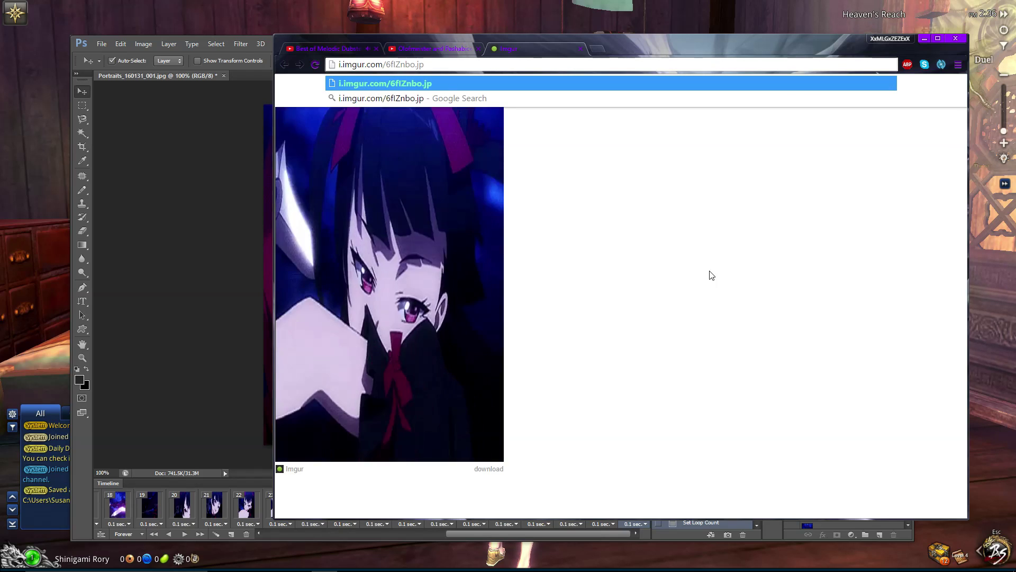
text(g)
key(Return)
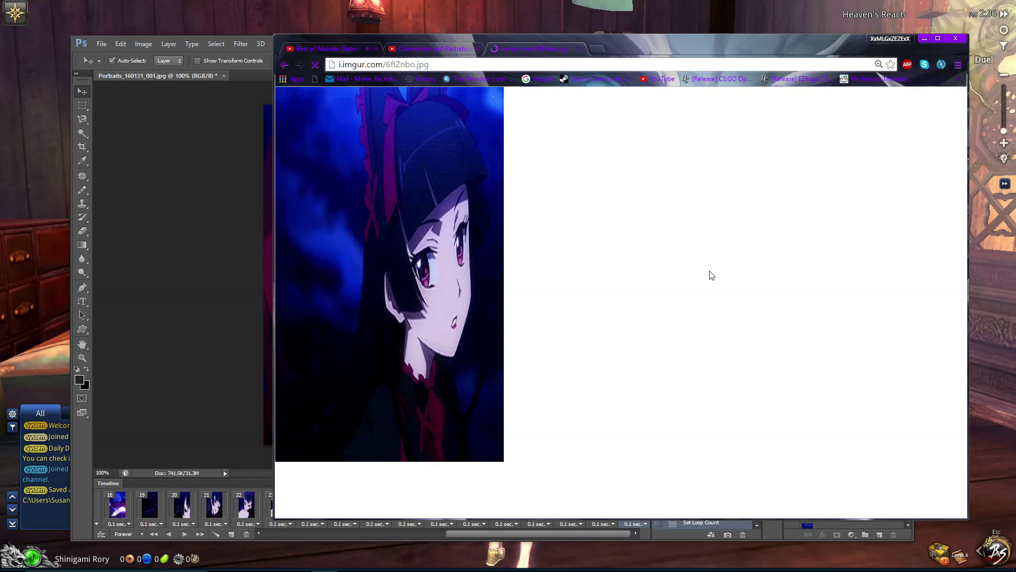
Save the Imgur image to disk, browsing to the Pictures > BnS > CharacterShot folder
right_click(390, 242)
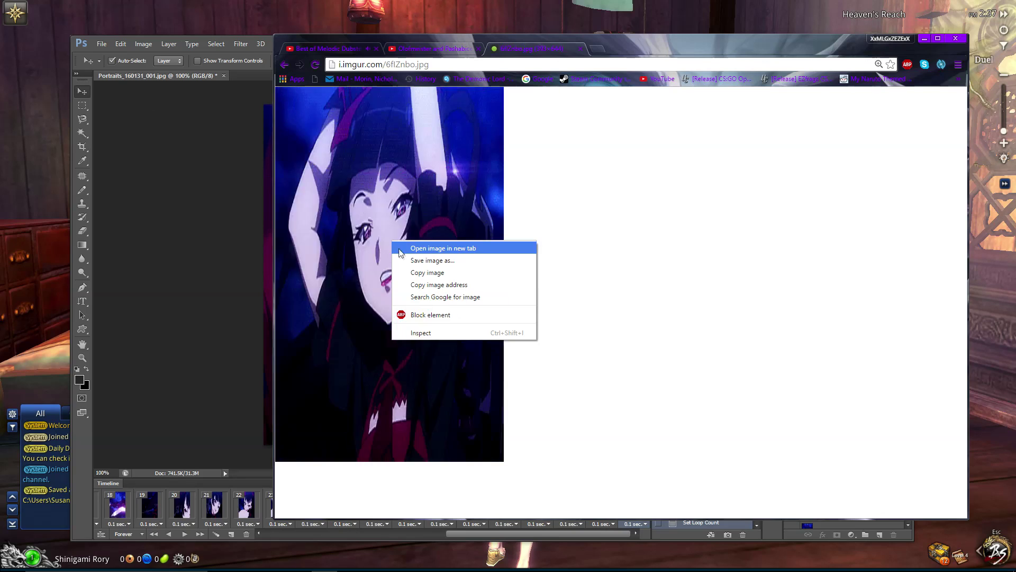
click(437, 282)
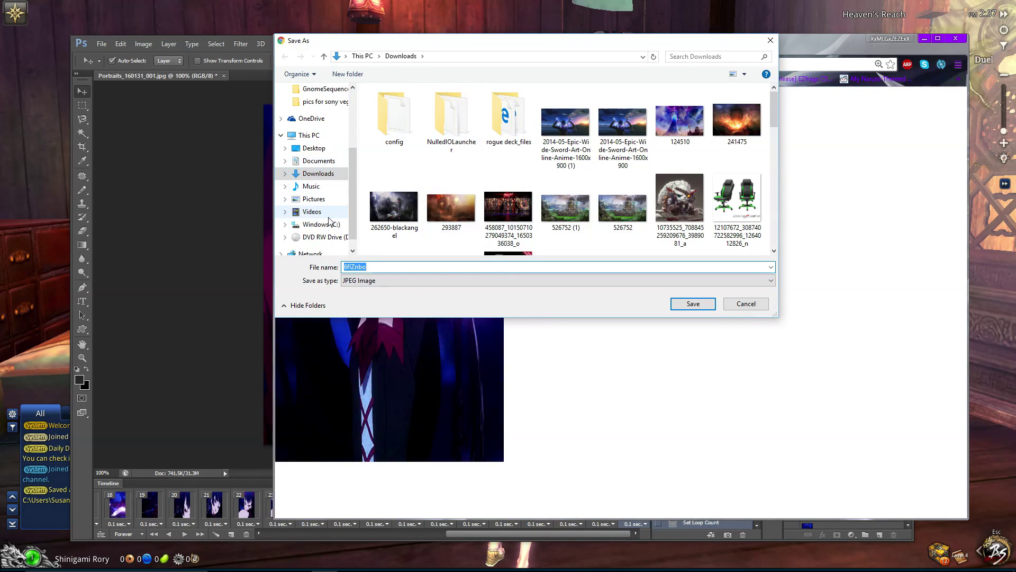
click(317, 200)
double_click(394, 114)
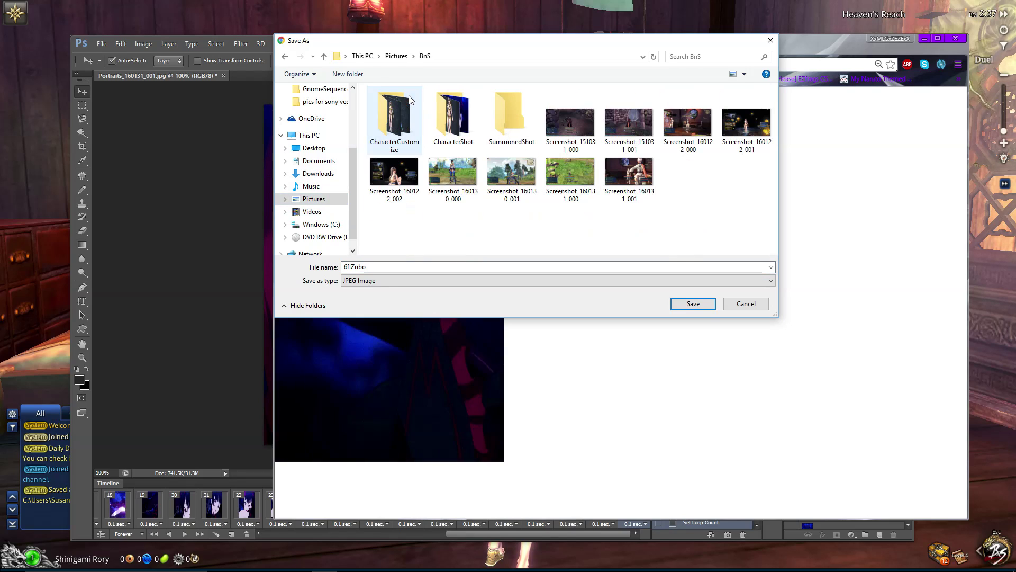
double_click(453, 113)
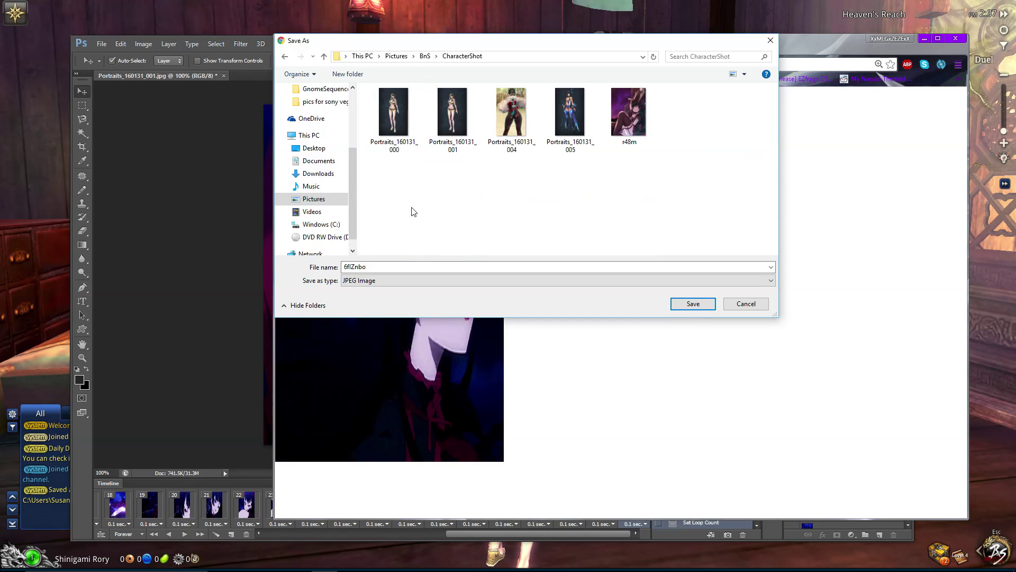
Overwrite Portraits_160131_001.jpg with the image, then return to Blade & Soul
click(467, 113)
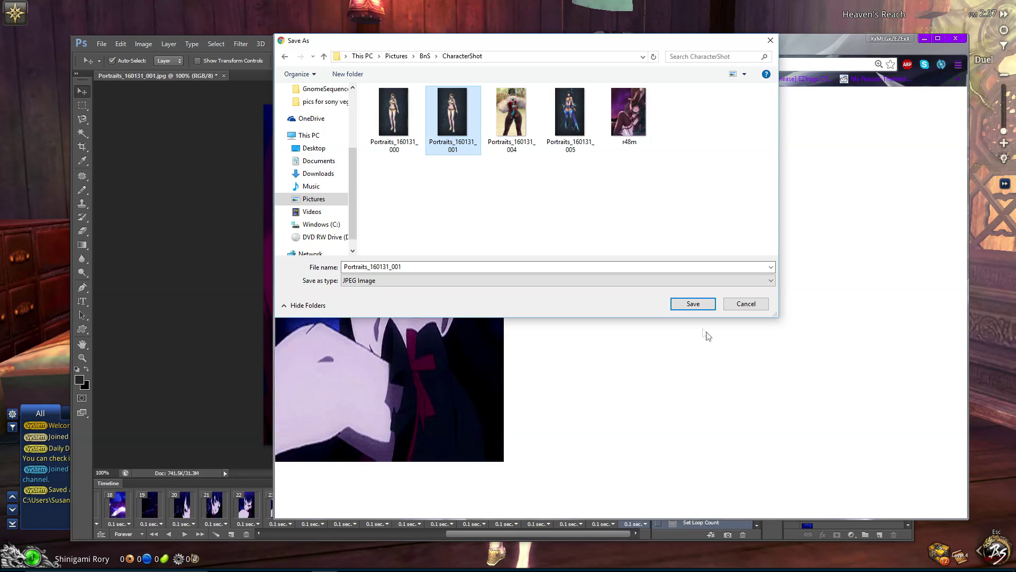
click(694, 303)
click(542, 295)
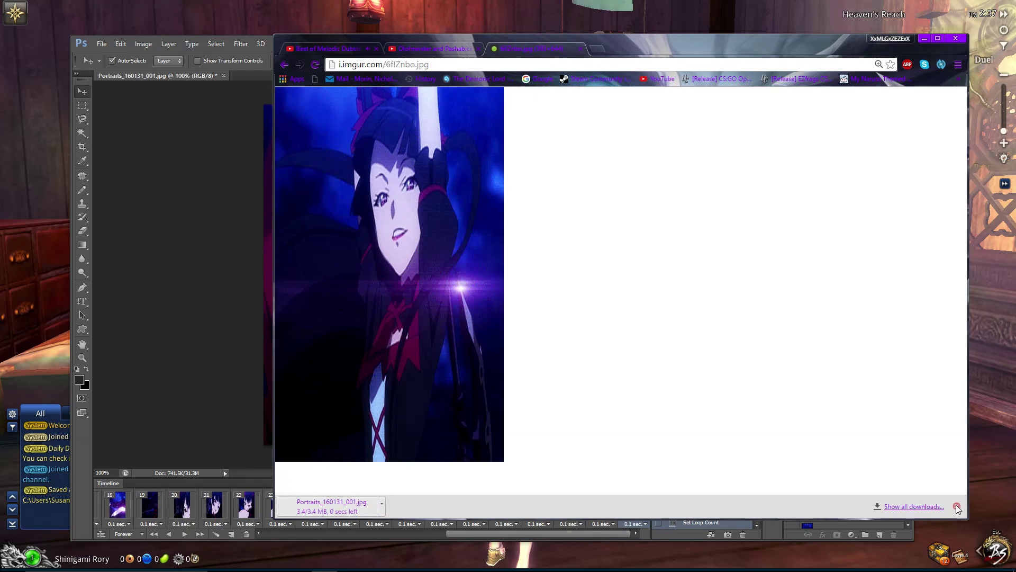
click(998, 455)
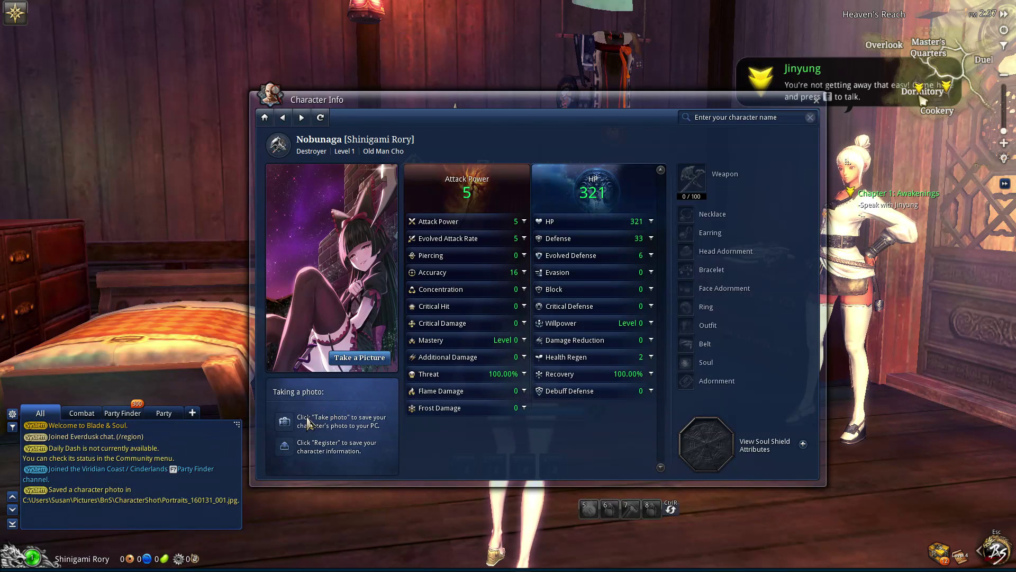